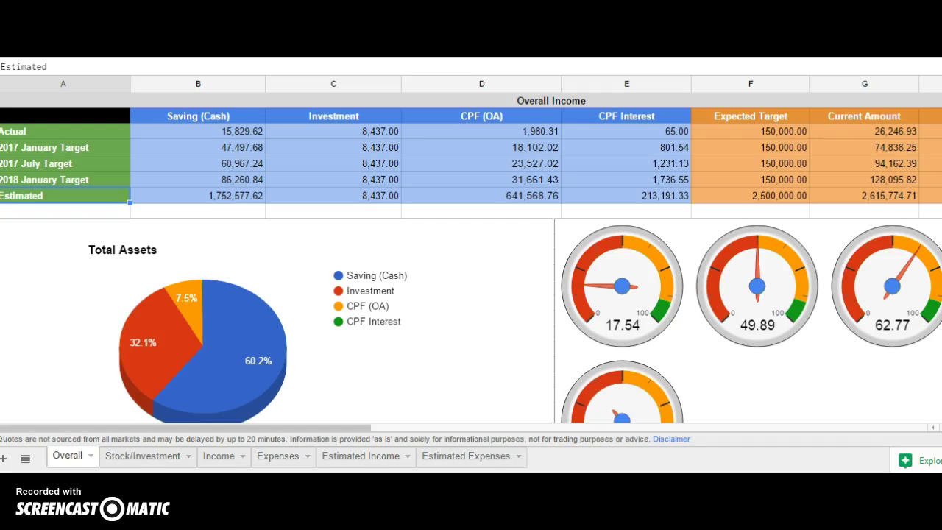
- Review the 2017 January Target formulas in the Saving (Cash) and Investment columns
key("Up")
key("Up")
key("Up")
key("Right")
key("Up")
key("Up")
key("Down")
key("Down")
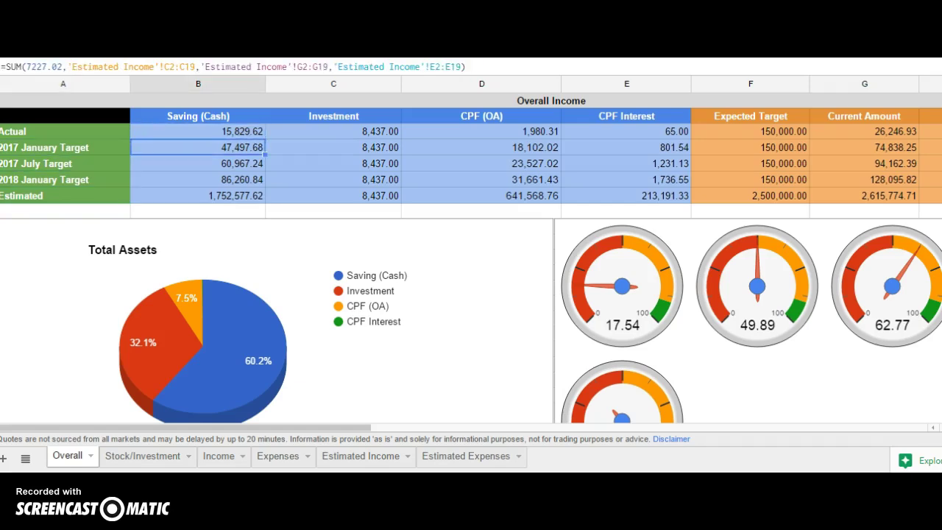
key("Up")
key("Up")
key("Right")
key("Down")
key("Down")
key("Down")
key("Down")
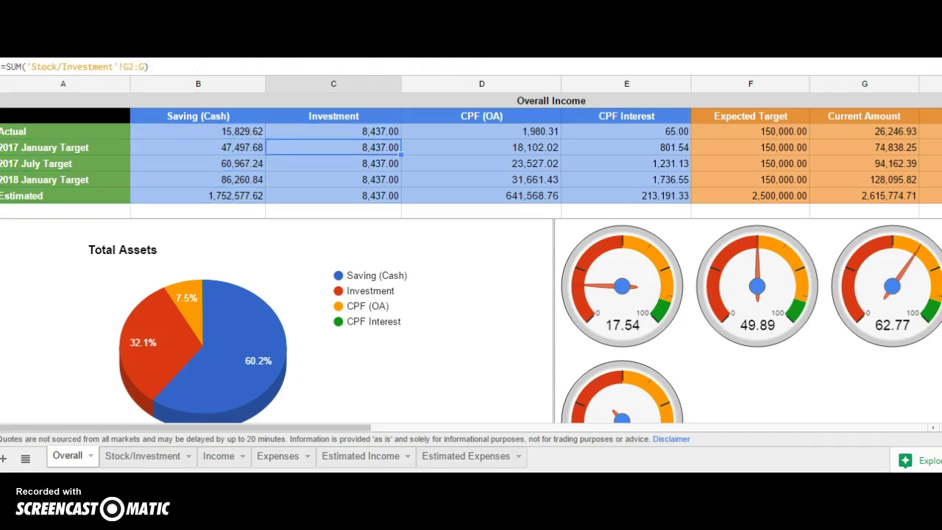
key("Up")
key("Up")
key("Up")
key("Right")
key("Right")
- Check the CPF (OA) and CPF Interest columns' figures and formulas
key("Left")
key("Up")
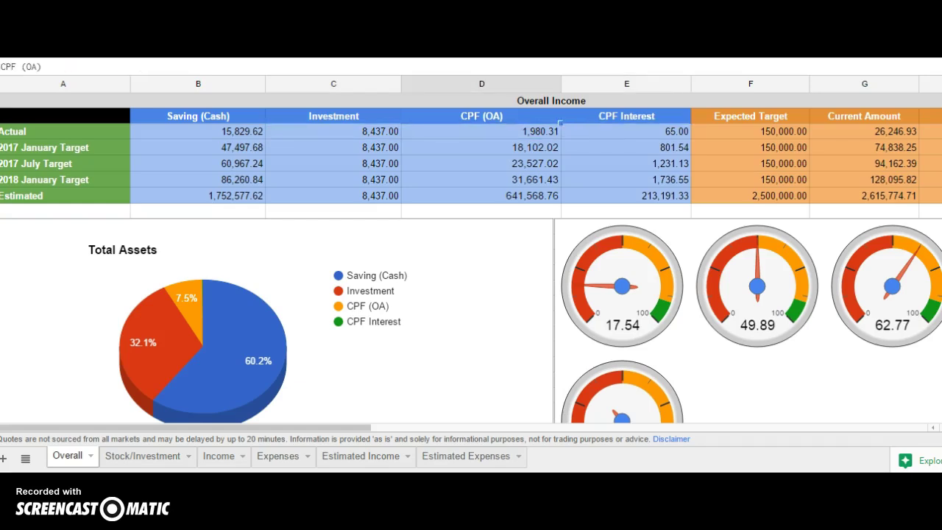
key("Down")
key("Down")
key("Up")
key("Right")
key("Up")
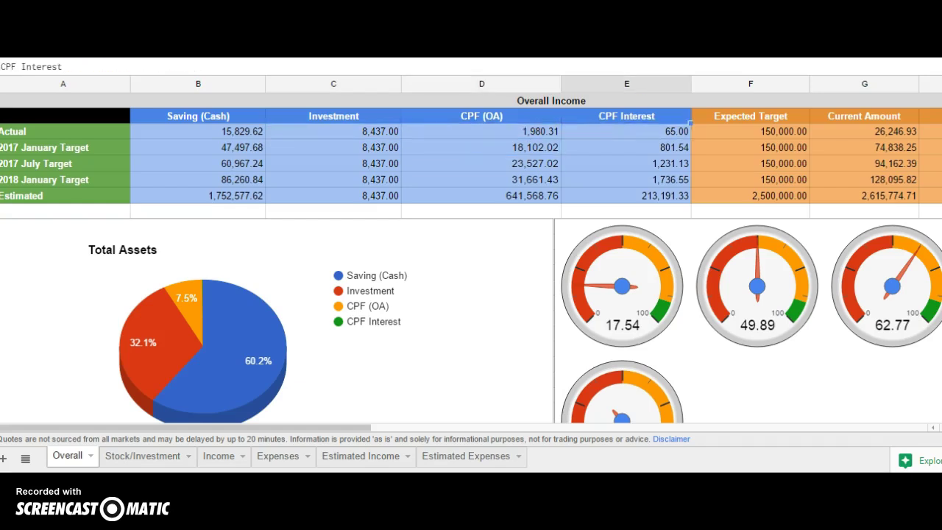
key("Down")
key("Down")
key("Down")
key("Down")
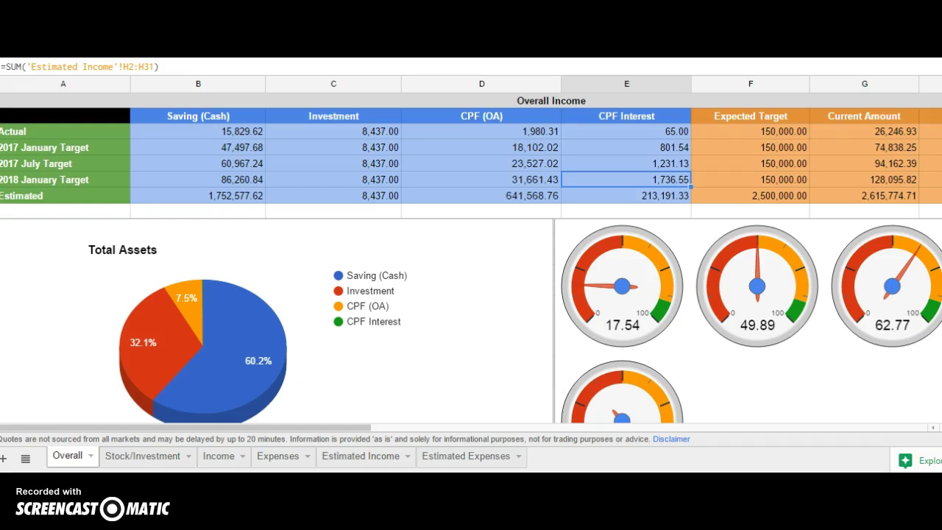
- Walk across the Actual row's figures, including its target and difference values
key("Left")
key("Left")
key("Left")
key("Left")
key("Up")
key("Up")
key("Up")
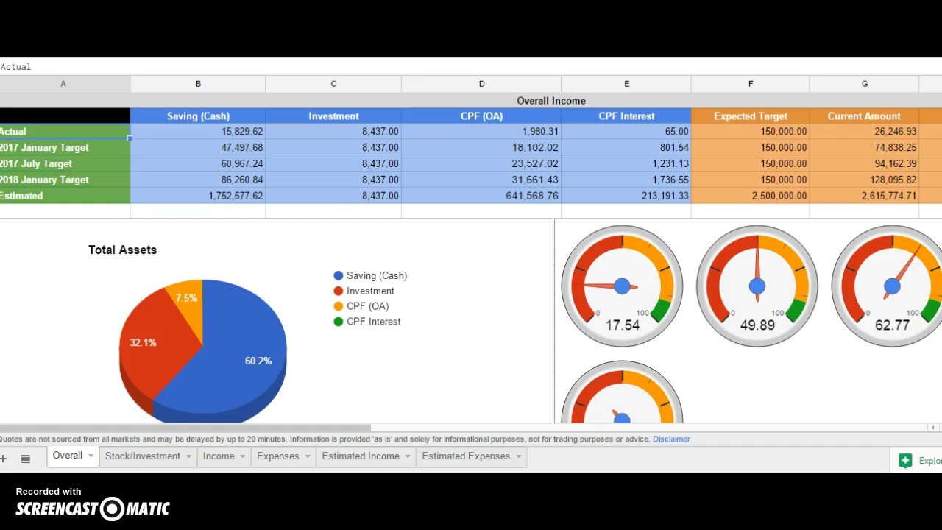
key("Right")
key("Right")
key("Right")
key("Right")
key("Left")
key("Left")
key("Left")
key("Left")
key("Right")
key("Right")
key("Right")
key("Right")
key("Right")
key("Right")
key("Right")
key("Left")
key("Left")
key("Left")
key("Left")
key("Left")
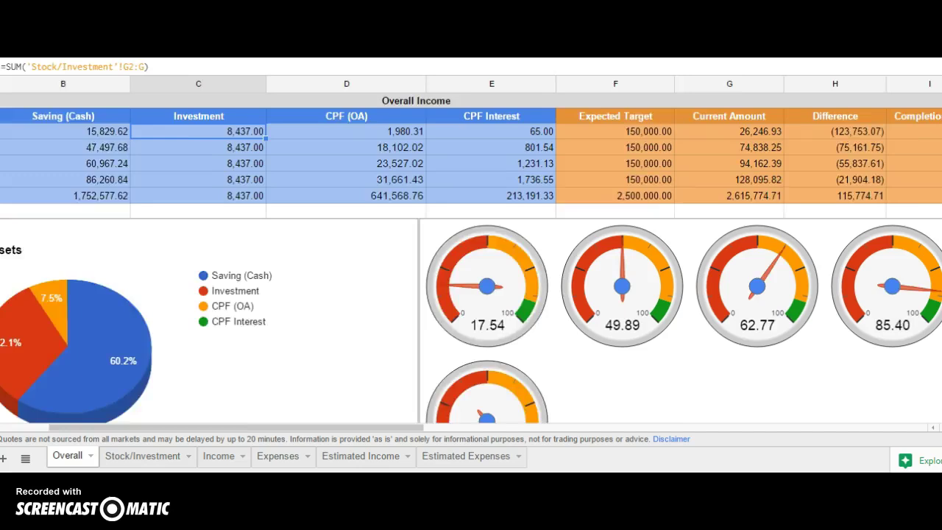
key("Left")
key("Left")
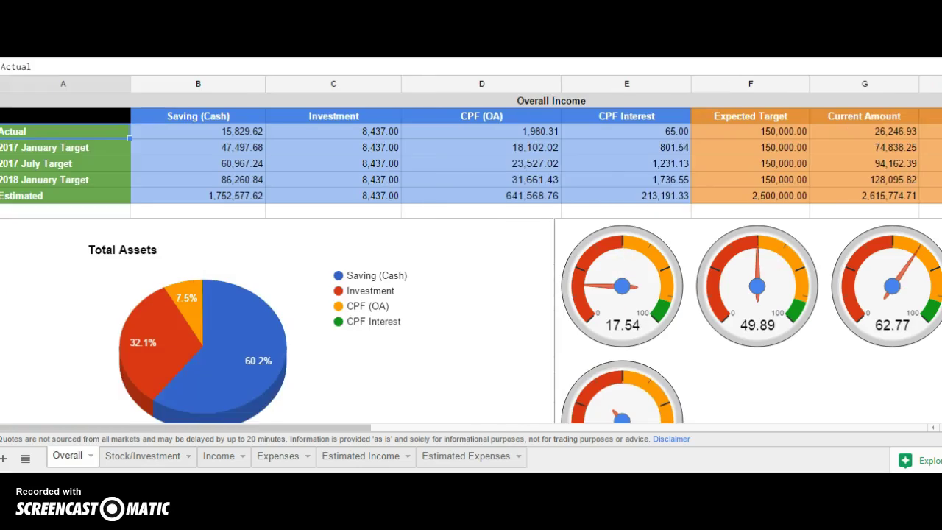
- Step through the 2017 January, 2017 July and 2018 January Target rows to Estimated
key("Down")
key("Right")
key("Right")
key("Right")
key("Right")
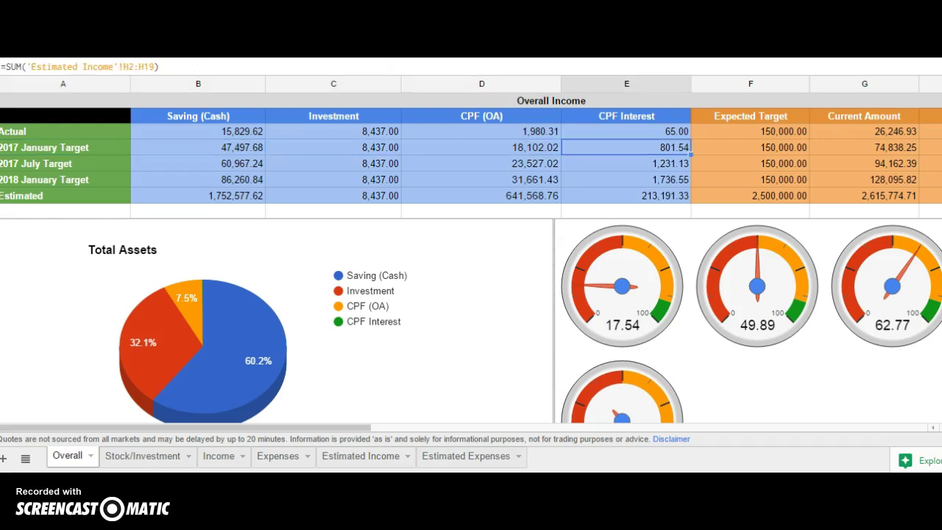
key("Left")
key("Left")
key("Left")
key("Left")
key("Down")
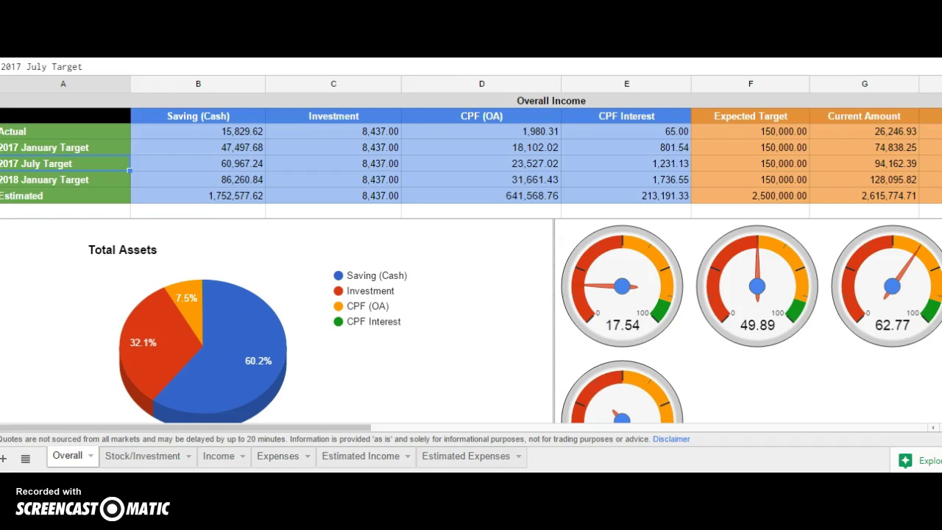
key("Right")
key("Right")
key("Left")
key("Left")
key("Down")
key("Right")
key("Right")
key("Left")
key("Left")
key("Down")
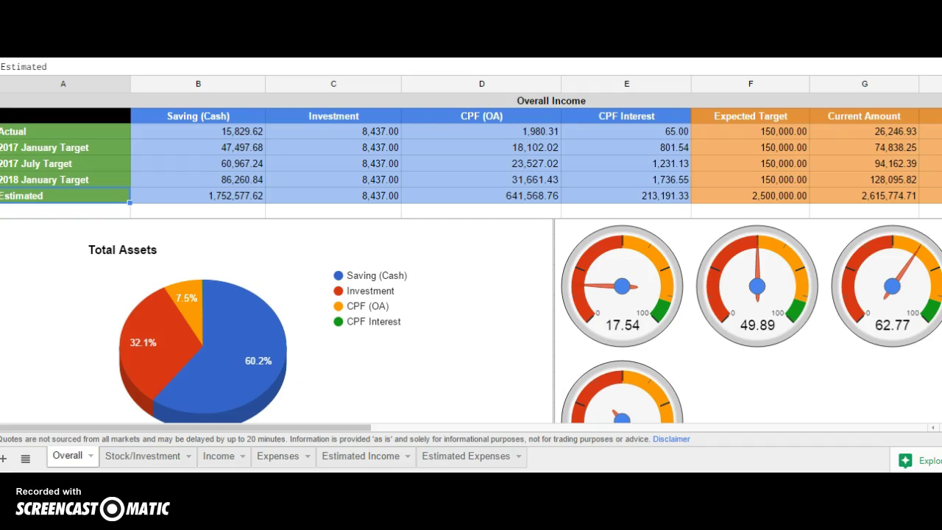
- Inspect the Expected Target values and the Difference and Current Amount formulas
key("Right")
key("Right")
key("Right")
key("Right")
key("Right")
key("Right")
key("Right")
key("Right")
key("Right")
key("Right")
key("Right")
key("Right")
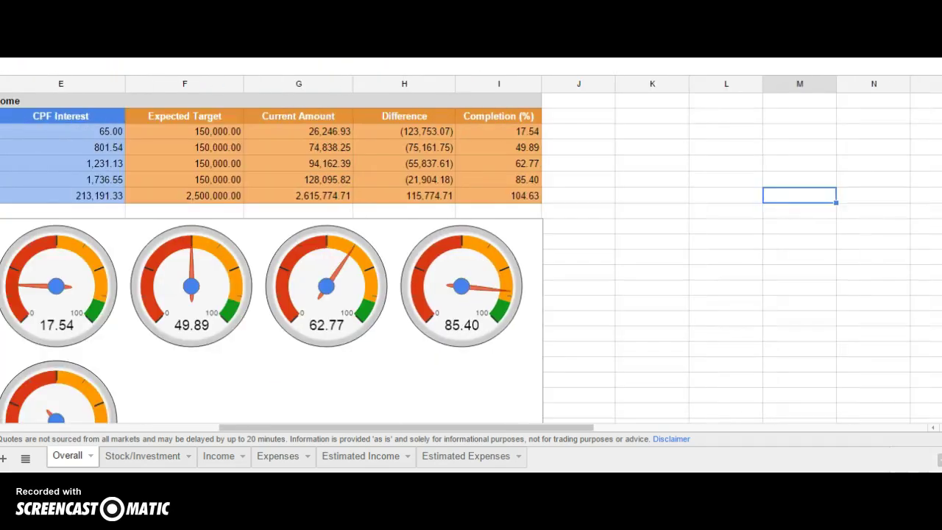
key("Left")
key("Left")
key("Left")
key("Left")
key("Left")
key("Left")
key("Left")
key("Up")
key("Up")
key("Up")
key("Up")
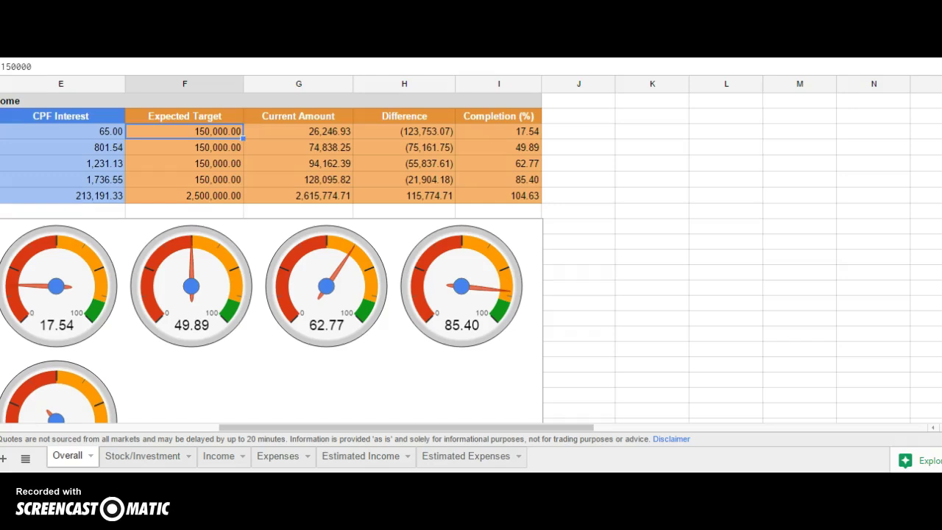
key("Down")
key("Down")
key("Down")
key("Down")
key("Right")
key("Right")
key("Right")
key("Up")
key("Left")
key("Up")
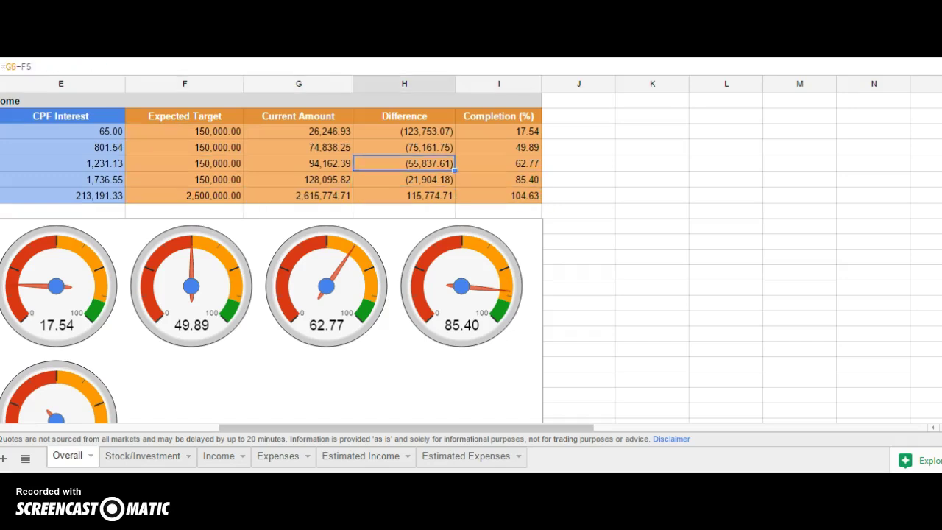
key("Left")
key("Up")
key("Up")
key("Down")
key("Down")
key("Down")
key("Down")
key("Up")
key("Up")
key("Up")
key("Up")
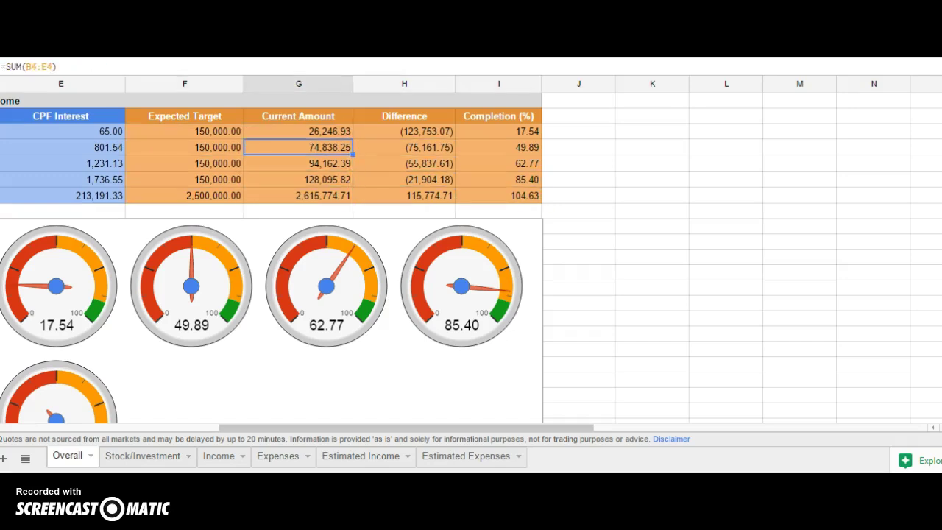
- Show how Current Amount sums the income columns and review the Completion (%) formulas
key("Left")
key("Left")
key("Left")
key("Left")
key("Left")
key("Left")
key("Right")
key("Right")
key("Left")
key("Right")
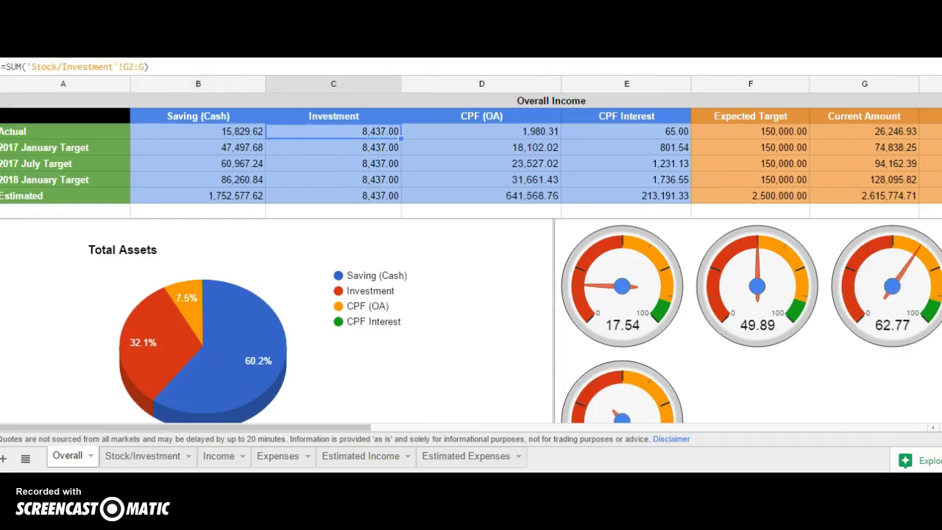
key("Right")
key("Right")
key("Right")
key("Left")
key("Left")
key("Left")
key("Left")
key("Right")
key("Right")
key("Right")
key("Right")
key("Right")
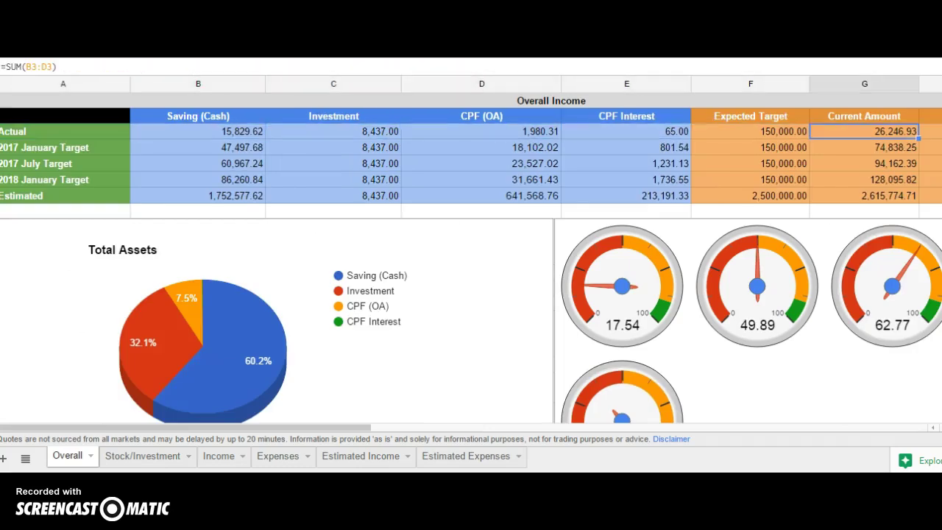
key("Right")
key("Right")
key("Left")
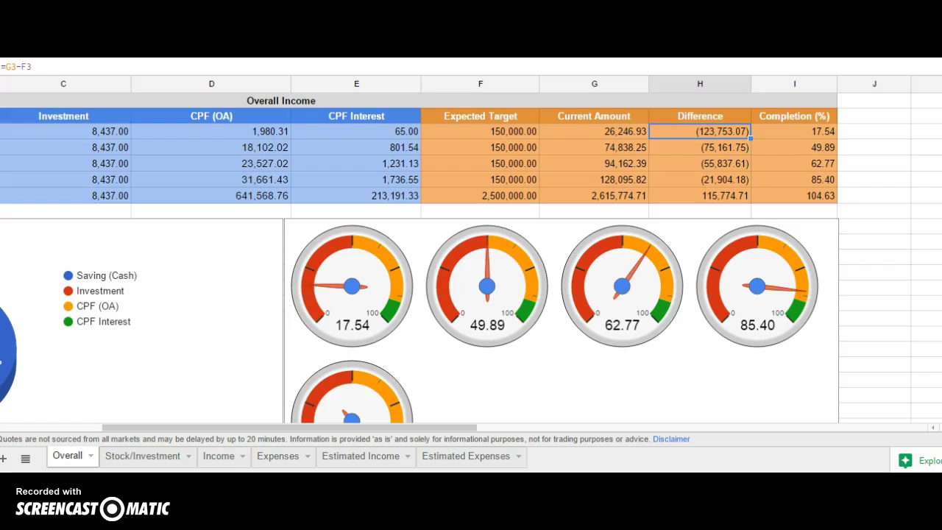
key("Right")
key("Down")
key("Down")
key("Down")
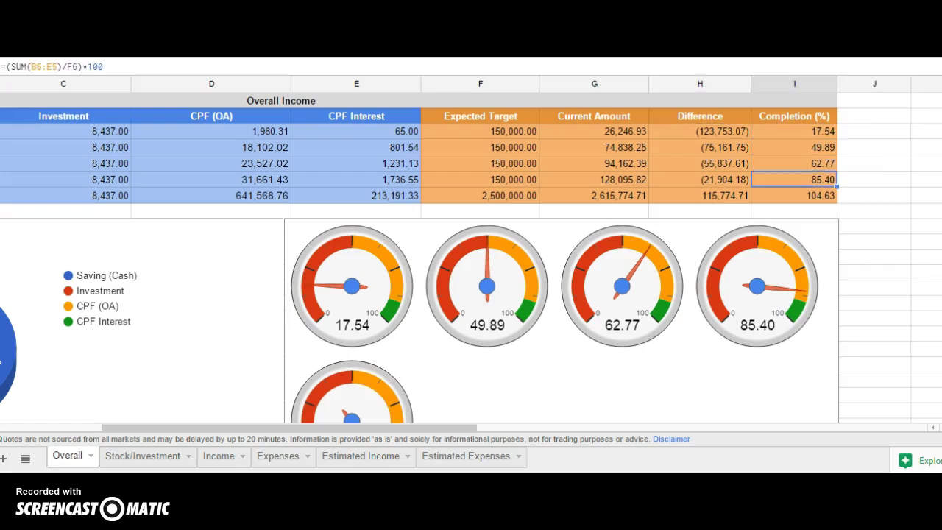
key("Down")
key("Up")
key("Up")
key("Up")
key("Up")
key("Down")
key("Down")
- Revisit the CPF (OA) July target formula and the target row labels
key("Left")
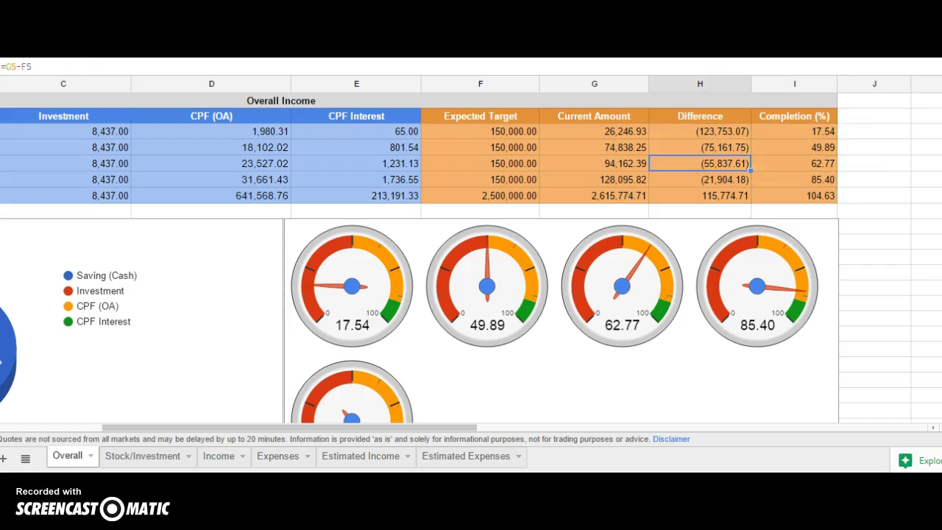
key("Left")
key("Left")
key("Left")
key("Left")
key("Left")
key("Left")
key("Right")
key("Right")
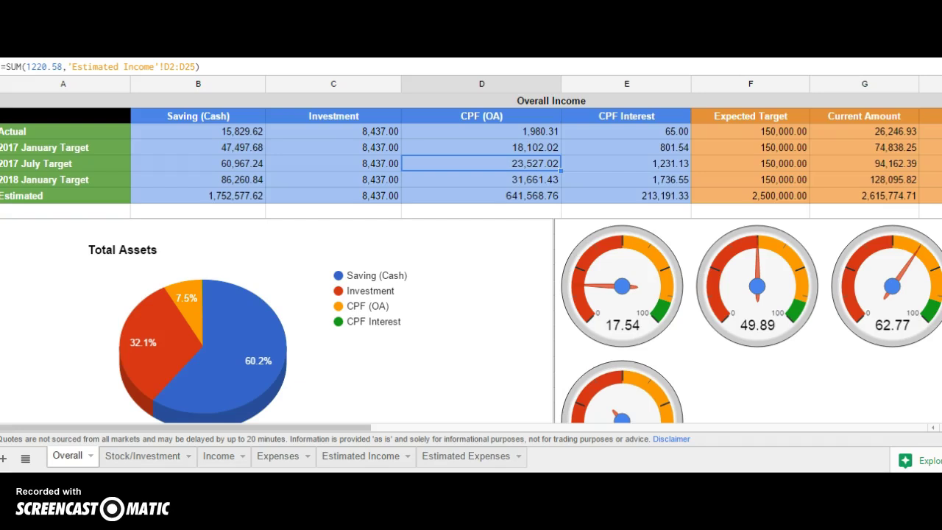
key("Left")
key("Left")
key("Left")
key("Up")
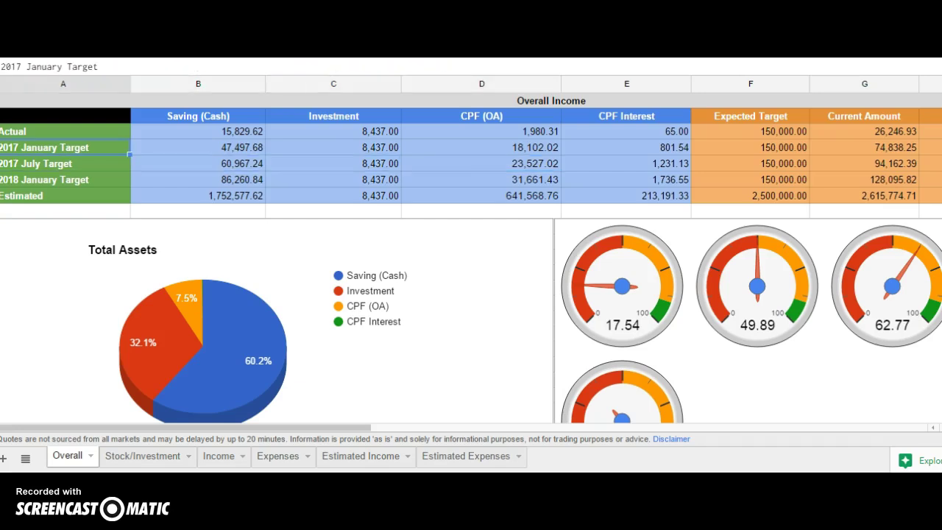
key("Down")
key("Down")
- Go down to the Condo Target table's 80% Bank Loan, 20% Down Payment and 3% Stamp Duty rows
left_click(65, 211)
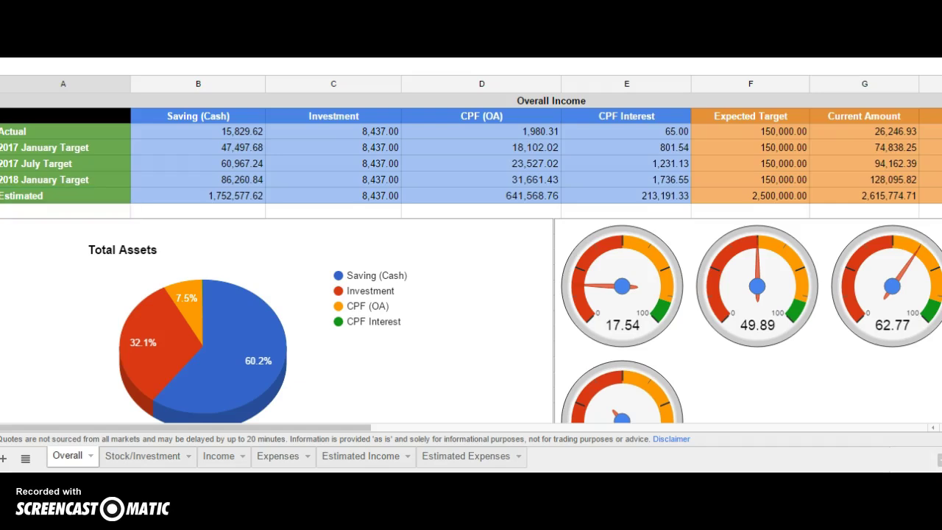
scroll(471, 258, "down", 10)
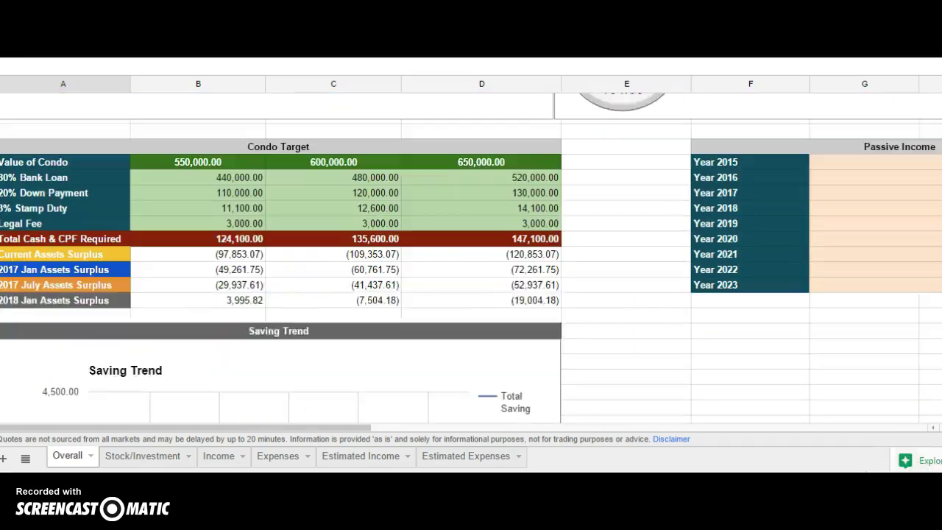
key("Up")
key("Up")
key("Up")
key("Up")
key("Up")
key("Up")
key("Up")
key("Up")
key("Up")
key("Up")
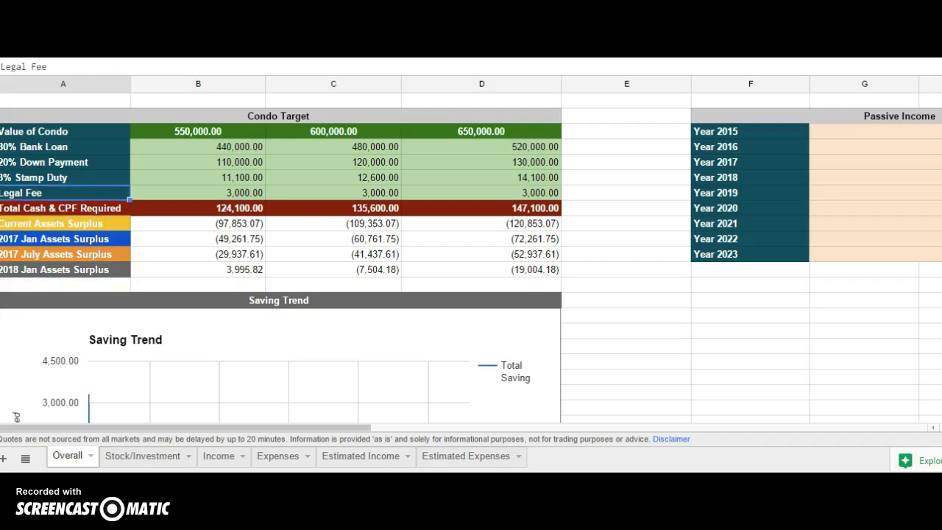
key("Right")
key("Right")
key("Left")
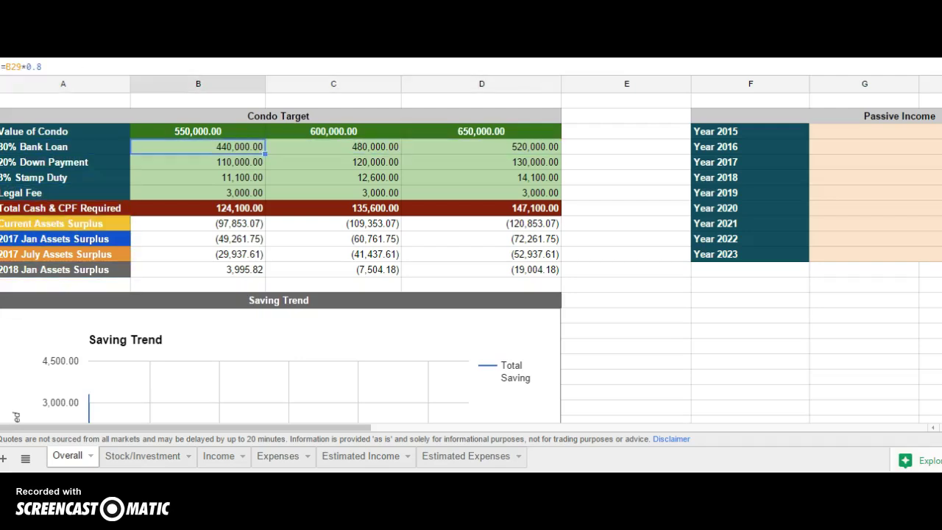
key("Left")
key("Down")
key("Up")
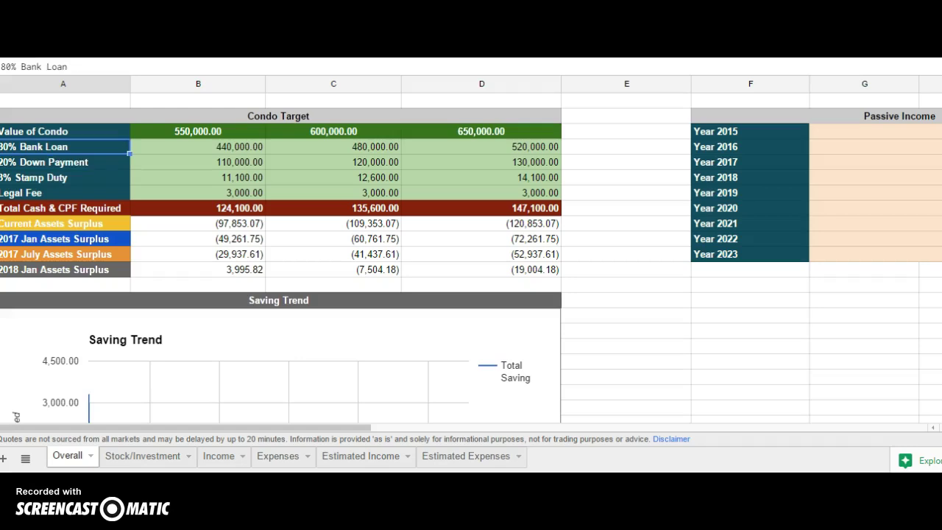
key("Down")
key("Down")
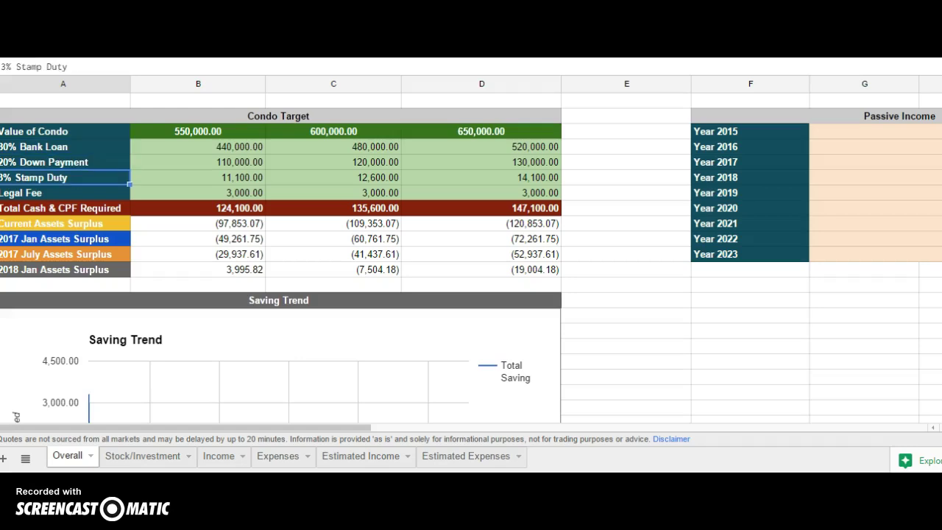
key("Down")
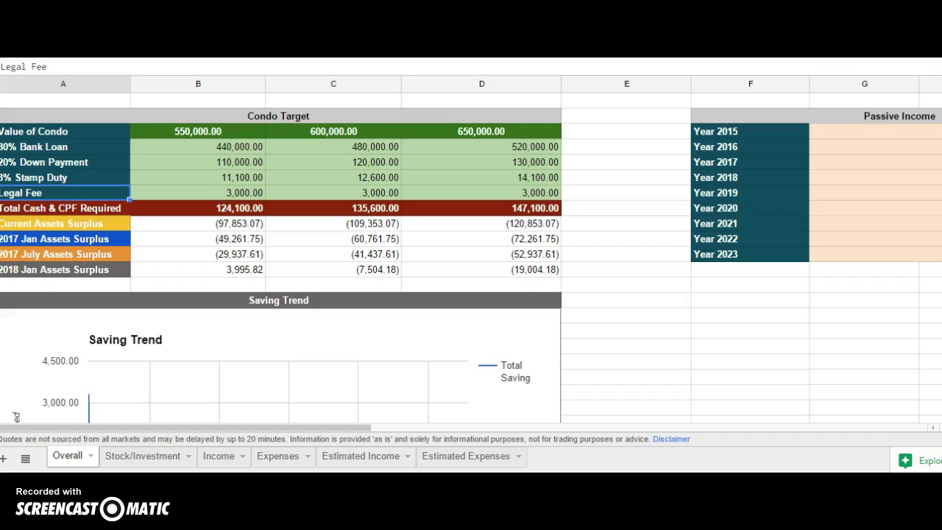
- Check the 550,000 condo's stamp duty, down payment, cash and CPF required, and surplus
left_click(63, 178)
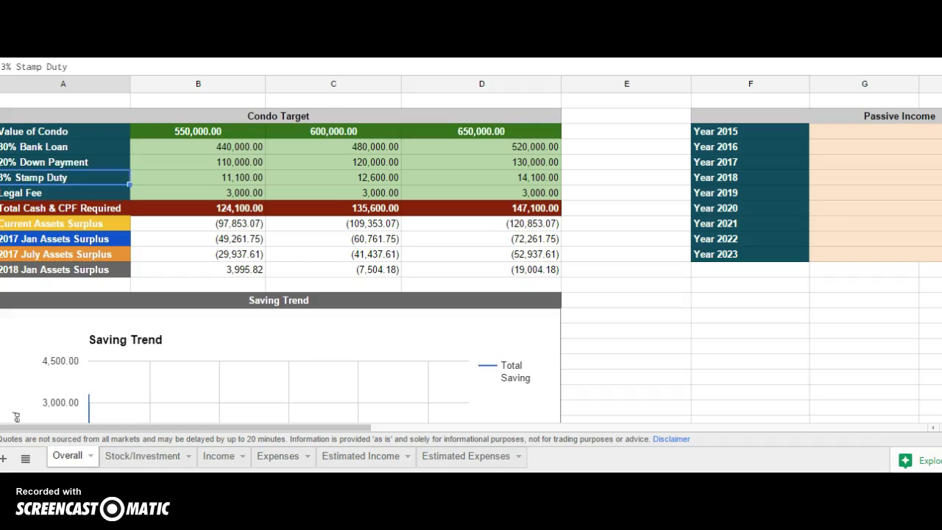
left_click(63, 147)
left_click(63, 177)
left_click(198, 178)
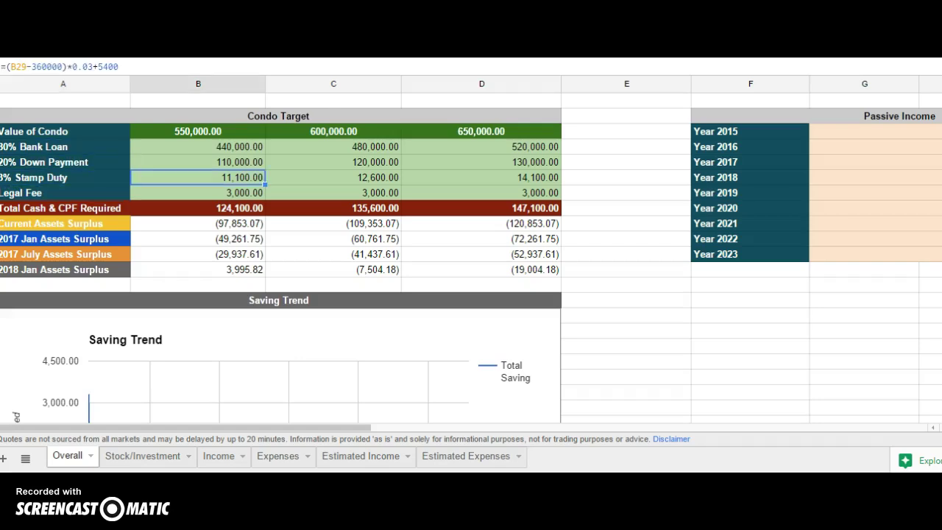
left_click(198, 162)
left_click(198, 178)
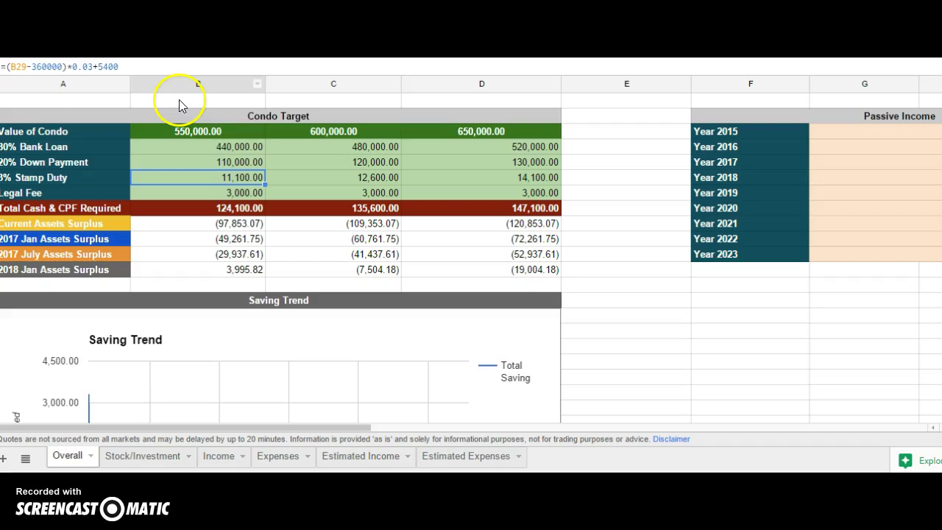
left_click(239, 209)
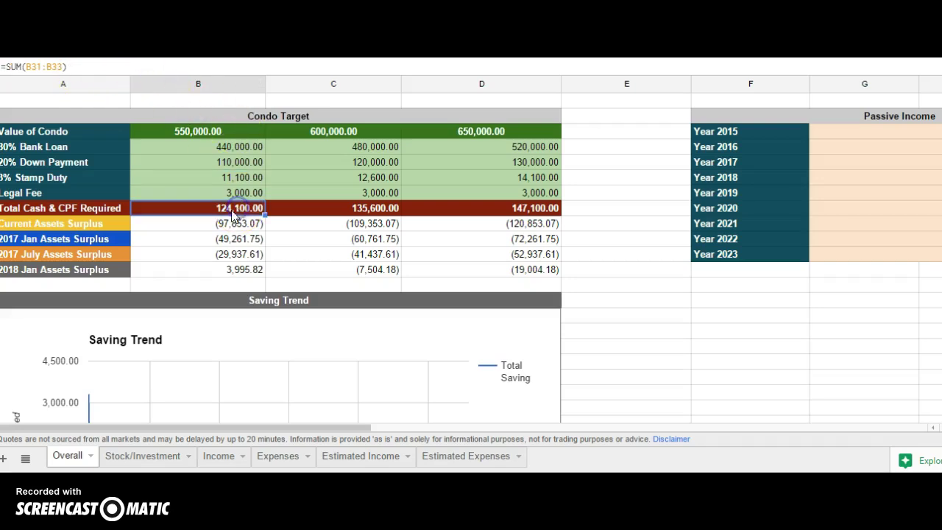
left_click(238, 237)
- Compare the Current and 2017 July Assets Surplus formulas across condo prices, including 600,000
key("Up")
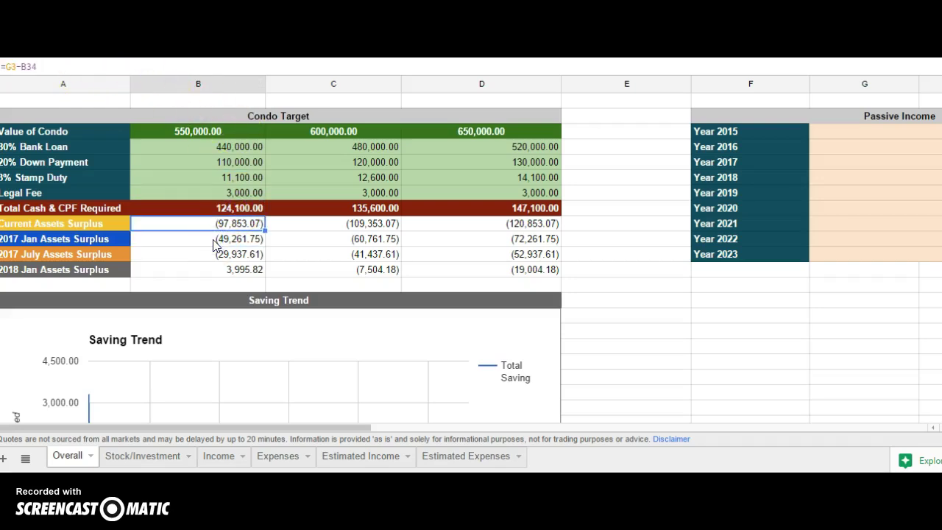
key("Down")
key("Down")
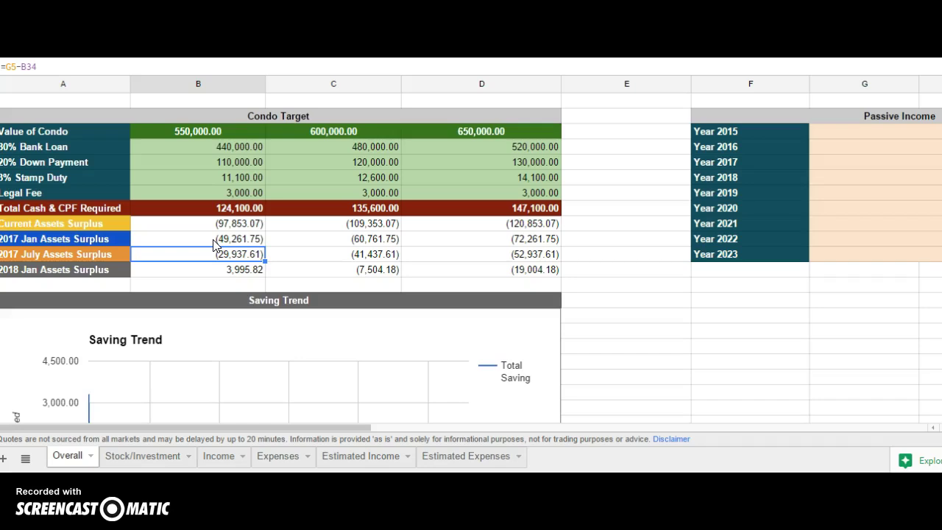
key("Right")
key("Right")
key("Right")
key("Left")
key("Left")
key("Up")
key("Up")
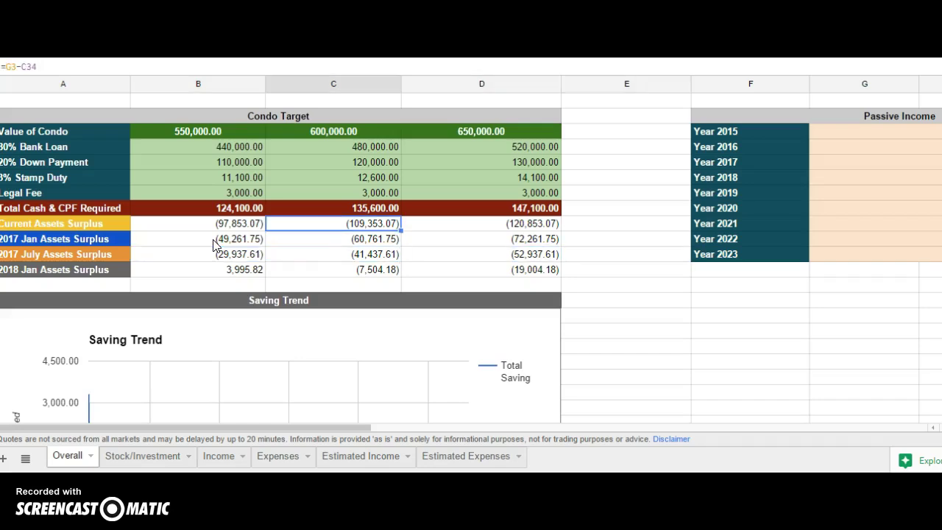
key("Left")
key("Up")
key("Up")
key("Up")
key("Up")
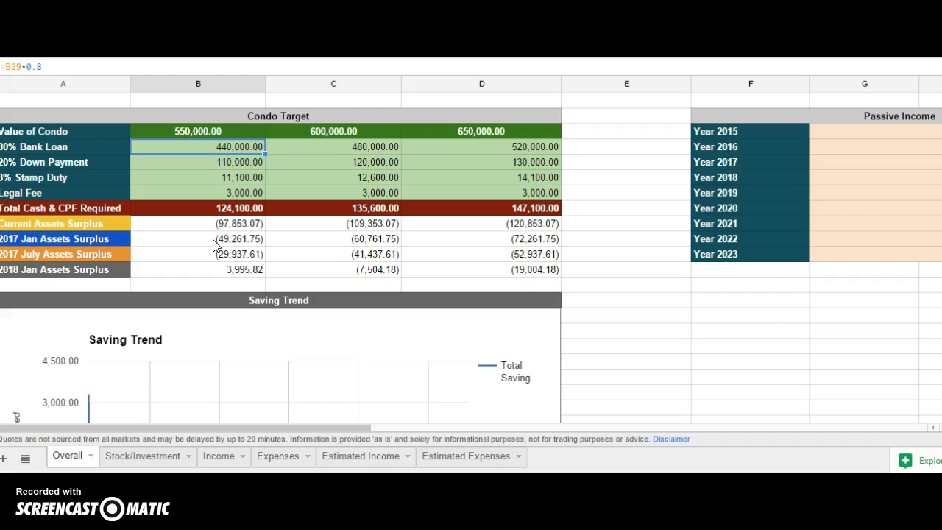
key("Up")
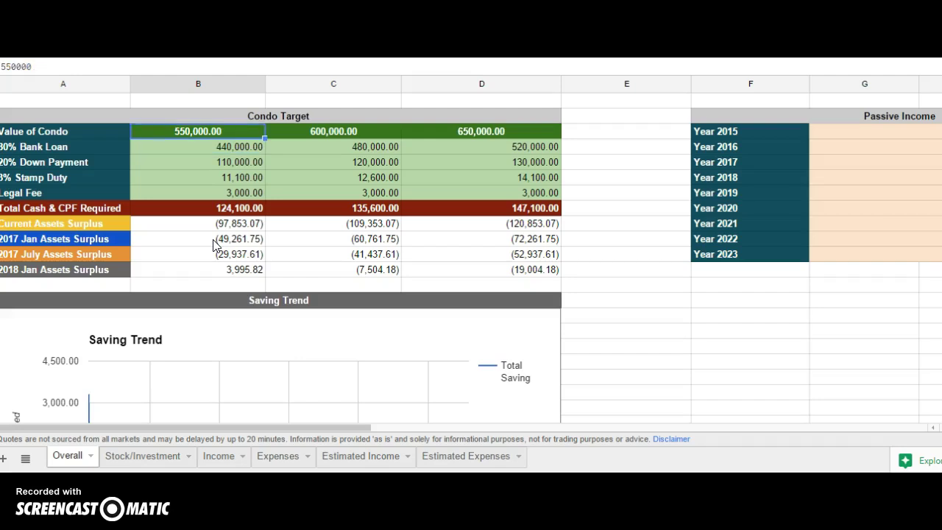
key("Right")
key("Right")
key("Right")
key("Left")
key("Left")
key("Up")
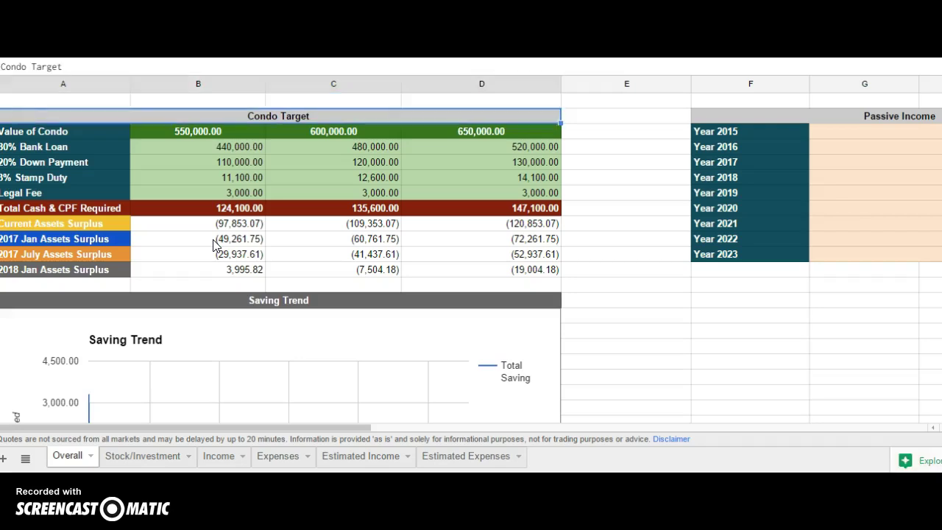
- Check the 550,000 and 650,000 condo values and the 600,000 down payment formula
key("Down")
key("Right")
key("Right")
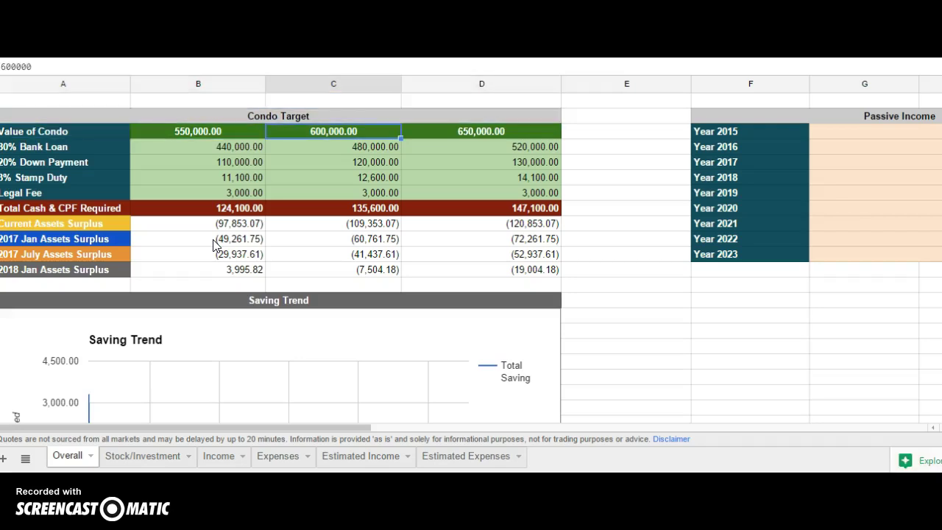
key("Right")
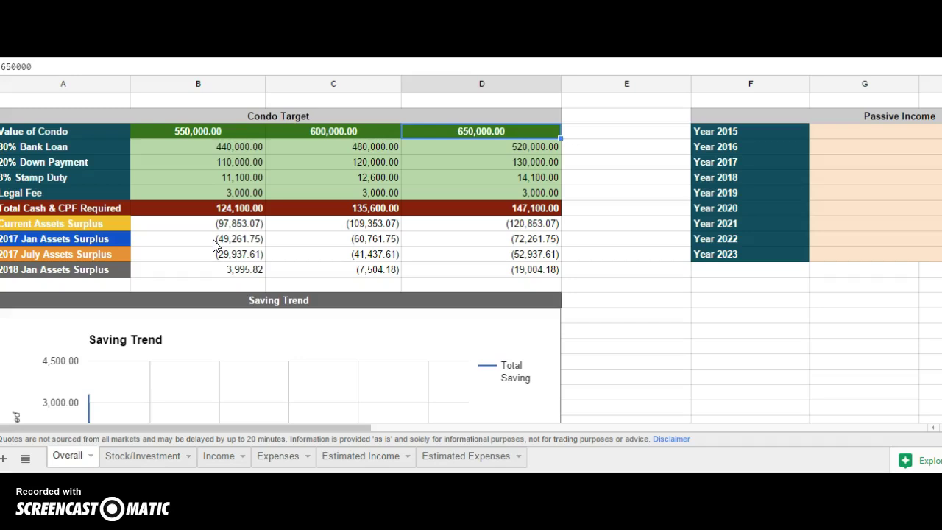
key("Left")
key("Left")
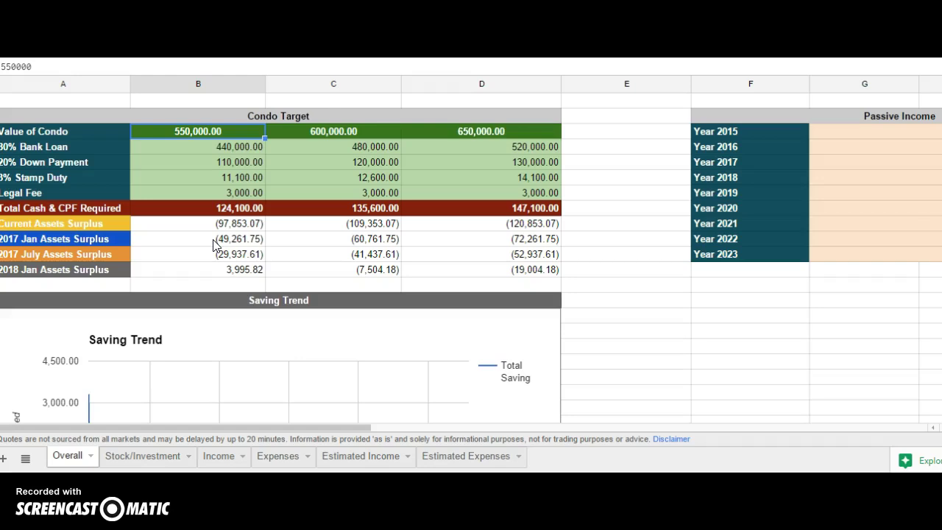
key("Down")
key("Down")
key("Down")
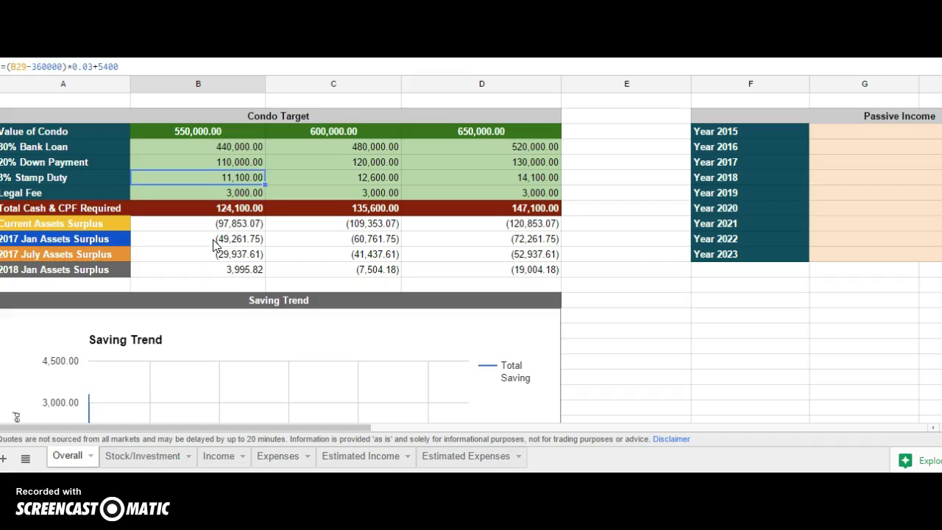
key("Up")
key("Up")
key("Right")
key("Down")
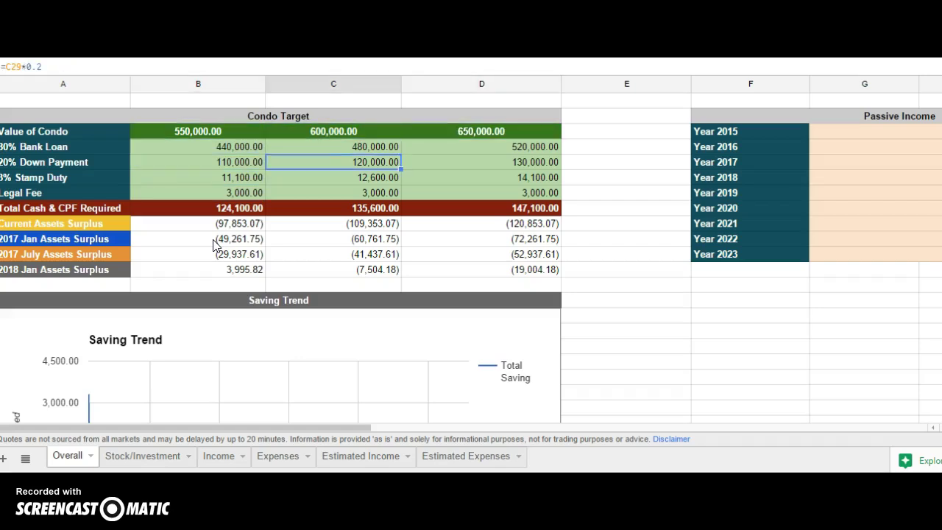
key("Down")
key("Down")
key("Down")
key("Down")
key("Up")
key("Up")
key("Up")
key("Up")
key("Up")
key("Up")
- Check the 650,000 column's Legal Fee and return to the 550,000 condo value
key("Right")
key("Right")
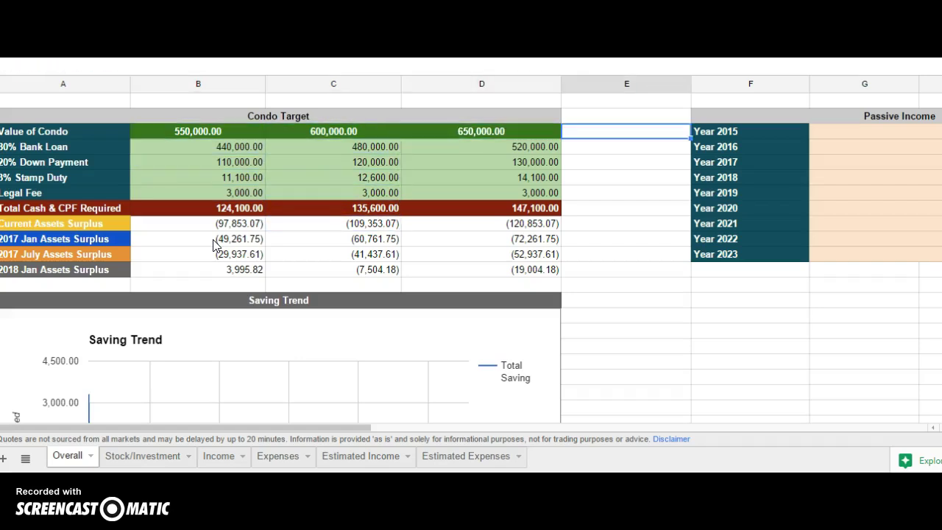
key("Left")
key("Down")
key("Down")
key("Down")
key("Down")
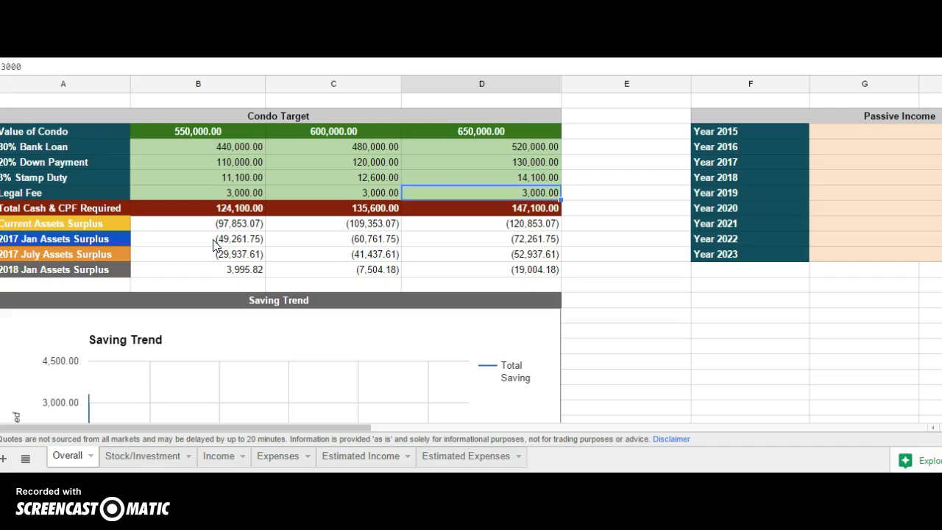
key("Up")
key("Up")
key("Up")
key("Up")
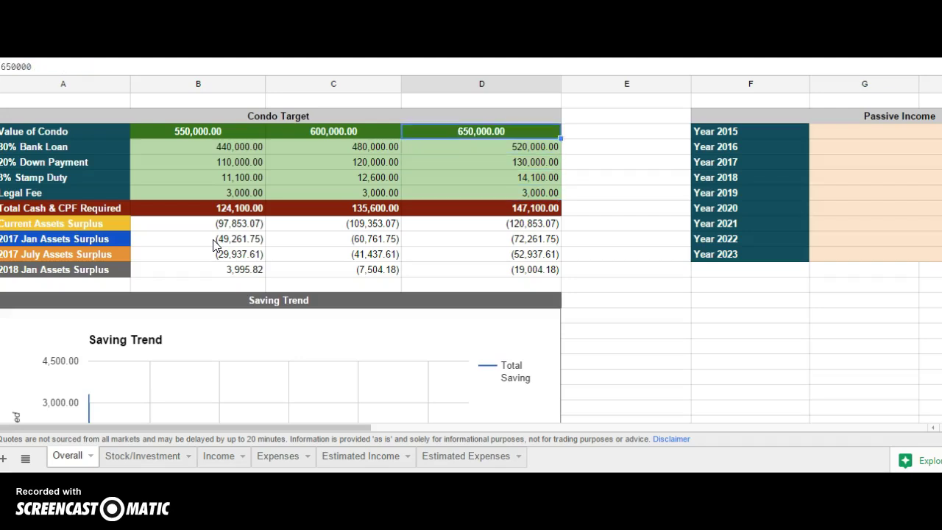
key("Left")
key("Left")
key("Right")
key("Right")
key("Right")
key("Left")
key("Left")
key("Left")
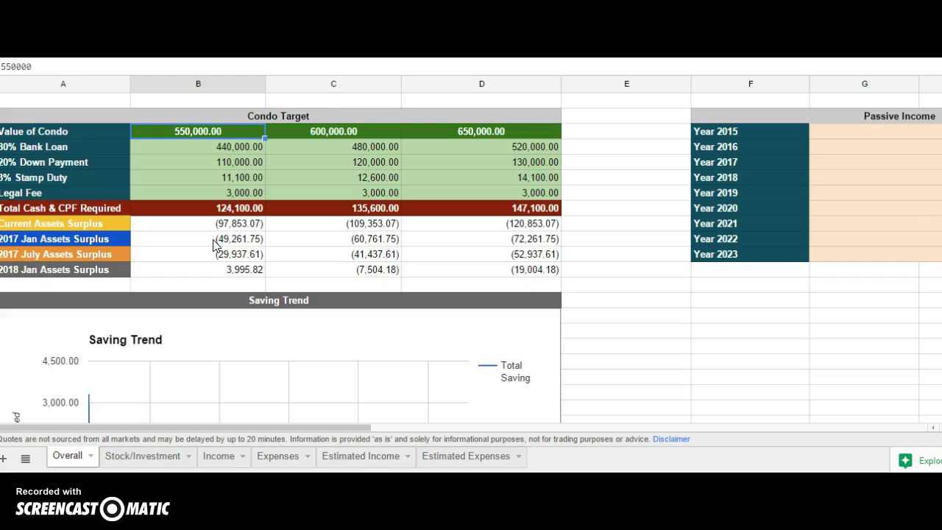
- Bring the Passive Income table into view and check its Year 2015 value
key("Right")
key("Right")
key("Right")
key("Right")
key("Right")
key("Right")
key("Right")
key("Up")
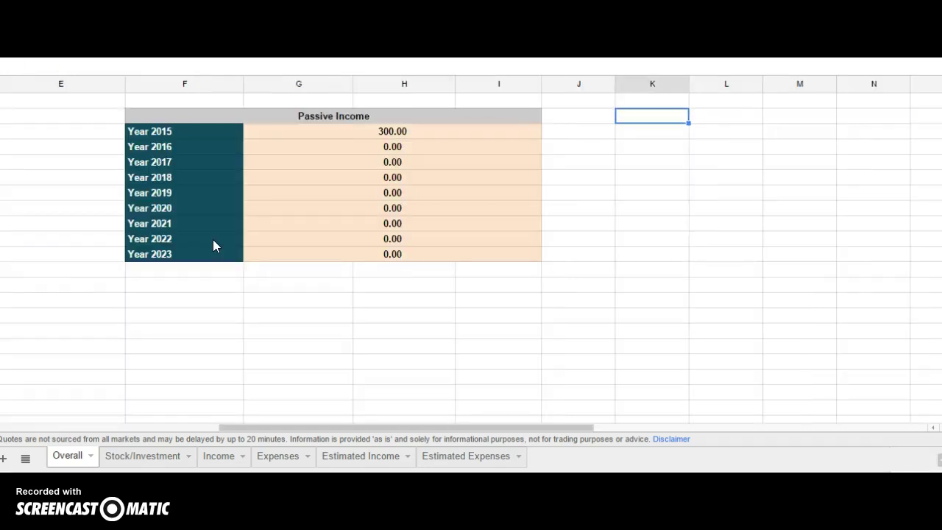
key("Left")
key("Left")
key("Left")
key("Down")
key("Up")
key("Right")
key("Right")
key("Left")
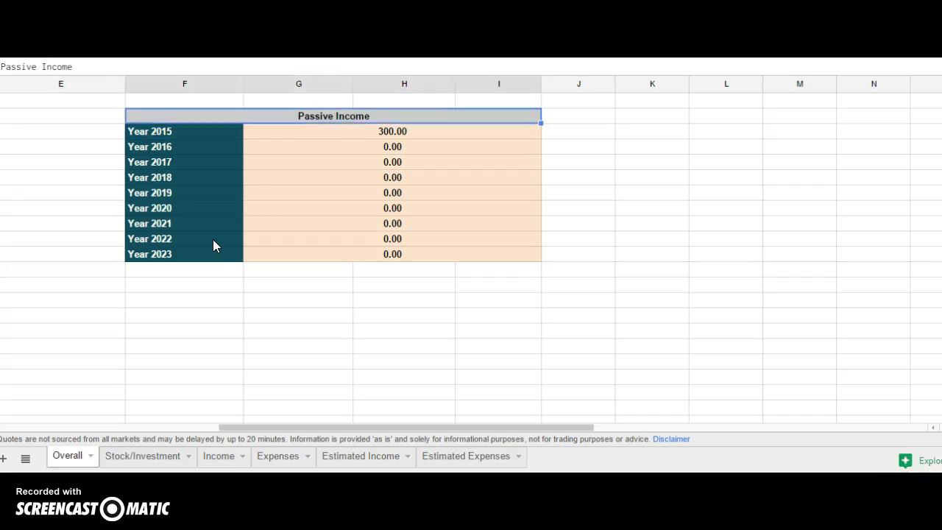
key("Down")
key("Right")
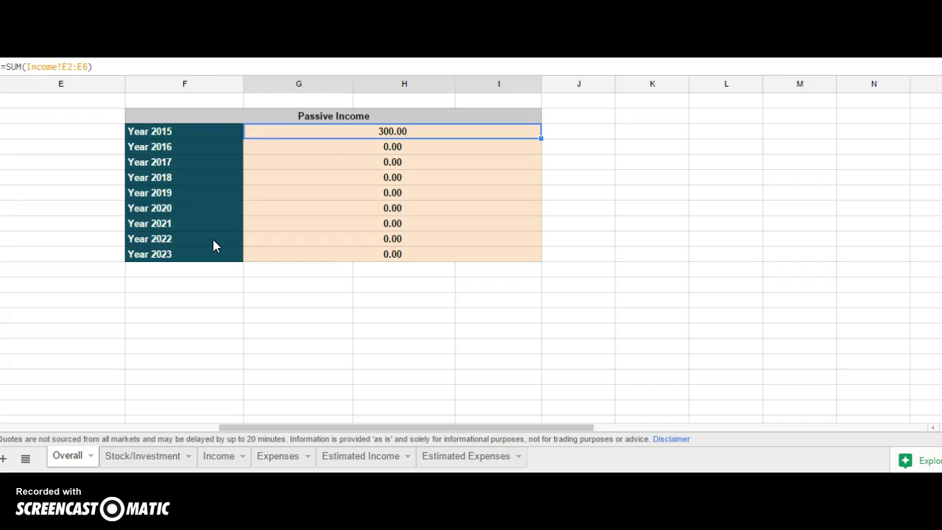
- Review the Year 2015 to Year 2019 passive income formulas, then head back toward the top
key("Left")
key("Left")
key("Left")
key("Left")
key("Right")
key("Right")
key("Right")
key("Right")
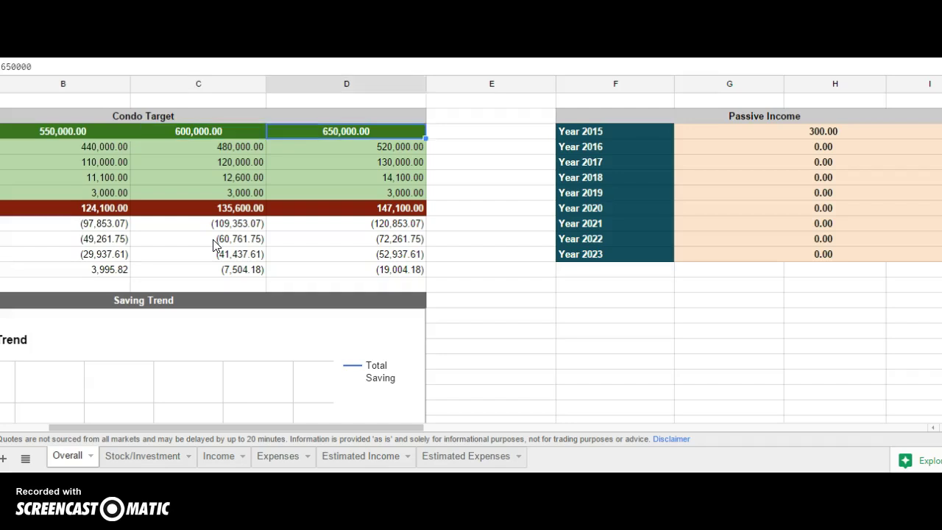
key("Down")
key("Down")
key("Down")
key("Down")
key("Down")
key("Down")
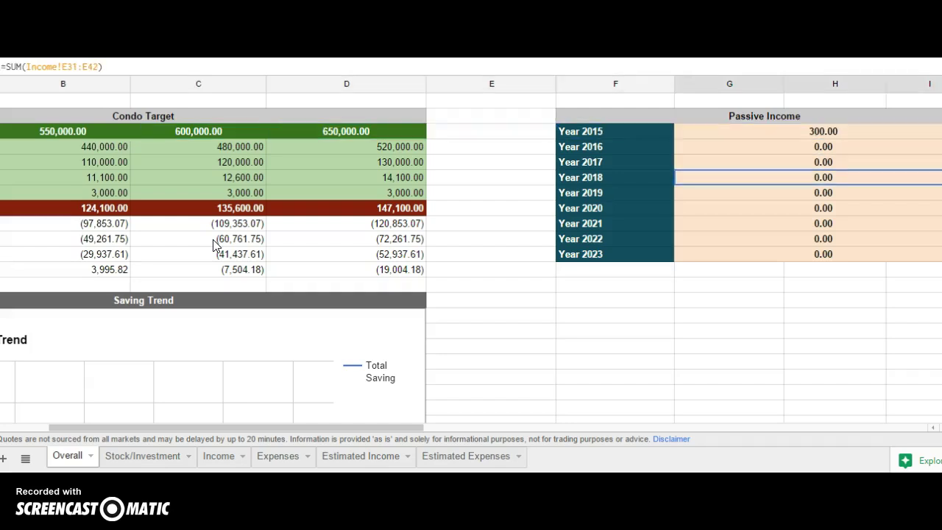
key("Up")
key("Up")
key("Up")
key("Up")
key("Up")
key("Up")
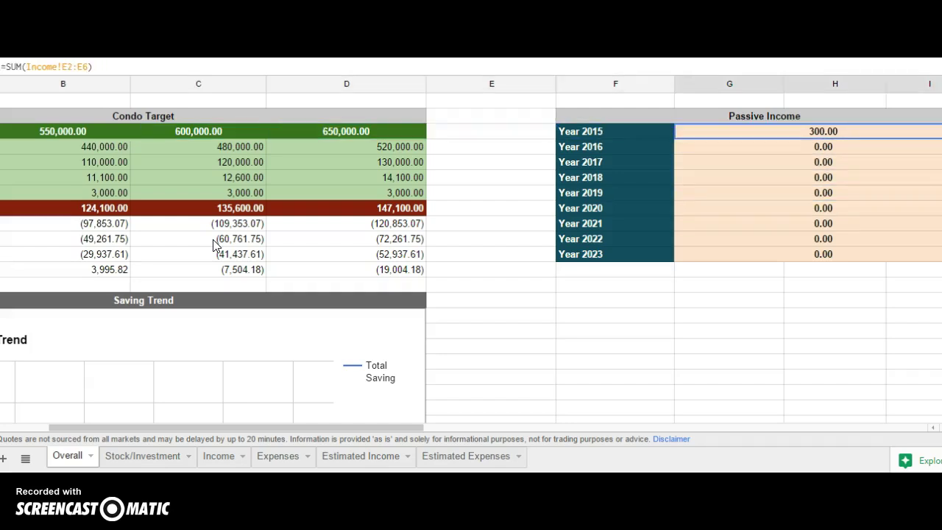
key("Left")
key("Left")
key("Left")
key("Left")
key("Right")
key("Right")
key("Right")
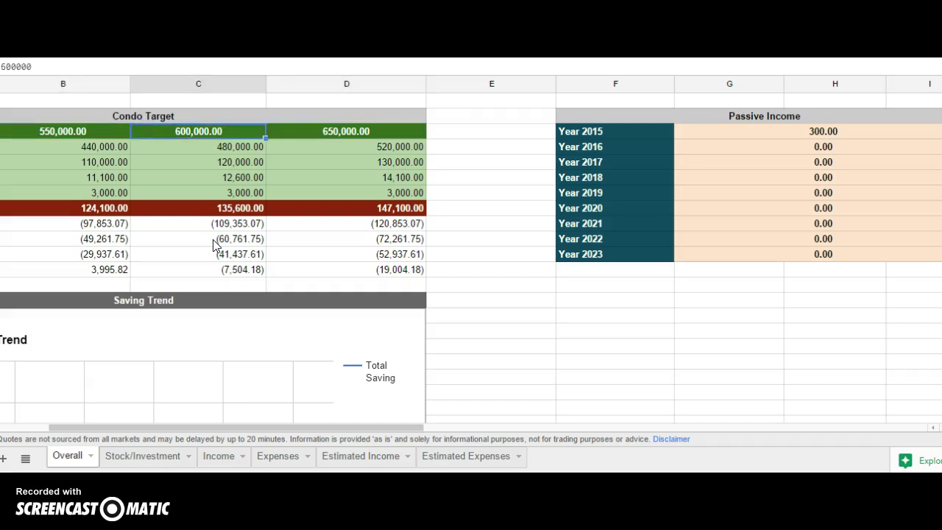
key("Right")
key("Right")
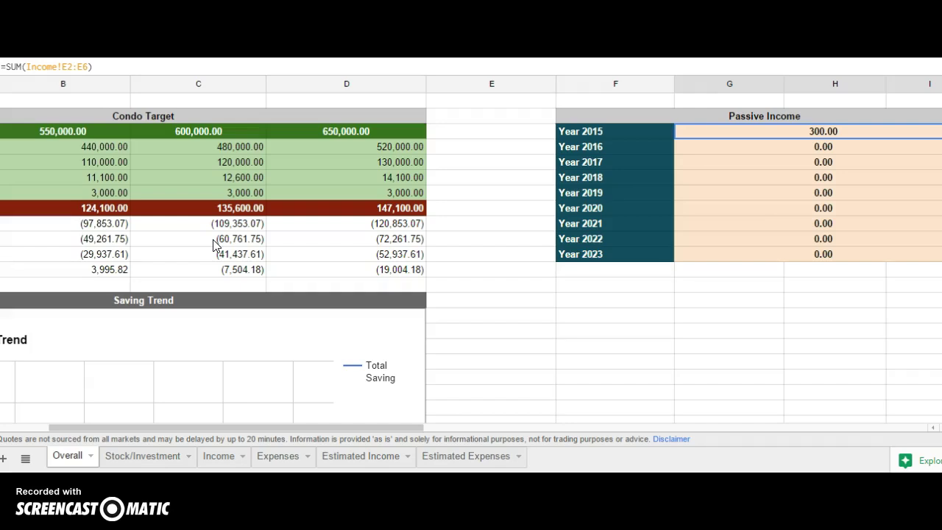
key("Left")
key("Left")
key("Left")
key("Left")
key("Left")
key("Left")
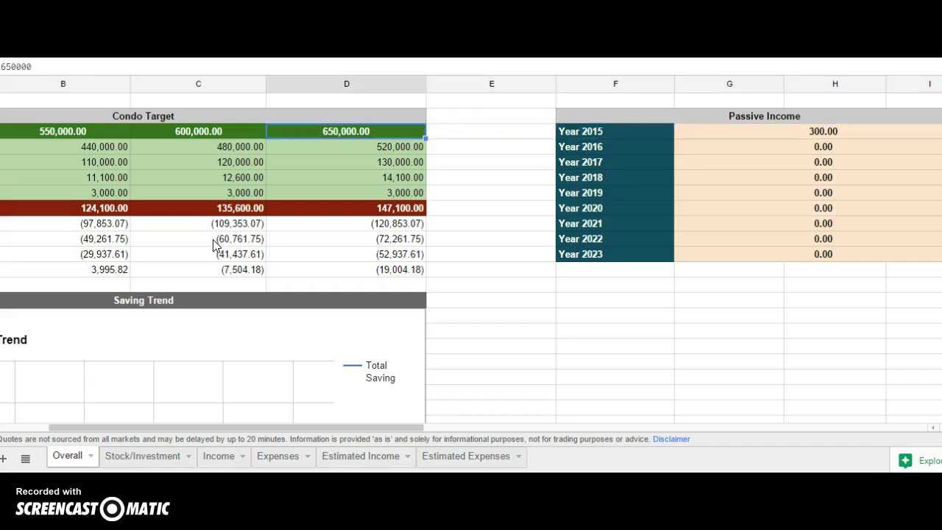
key("Up")
key("Up")
key("Up")
key("Up")
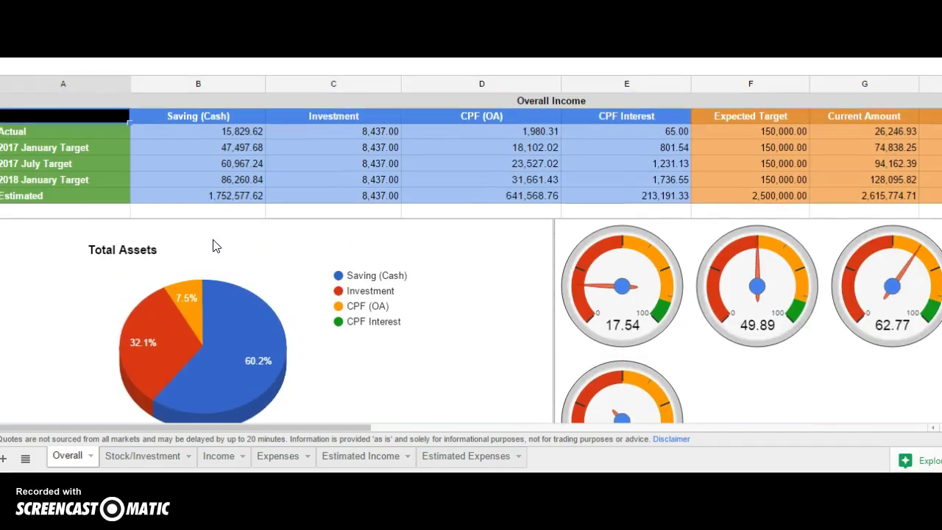
- Inspect the Total Assets pie chart and the Saving (Cash), Investment and CPF (OA) Actual savings formulas
key("Down")
key("Down")
key("Down")
key("Down")
key("Down")
key("Down")
key("Right")
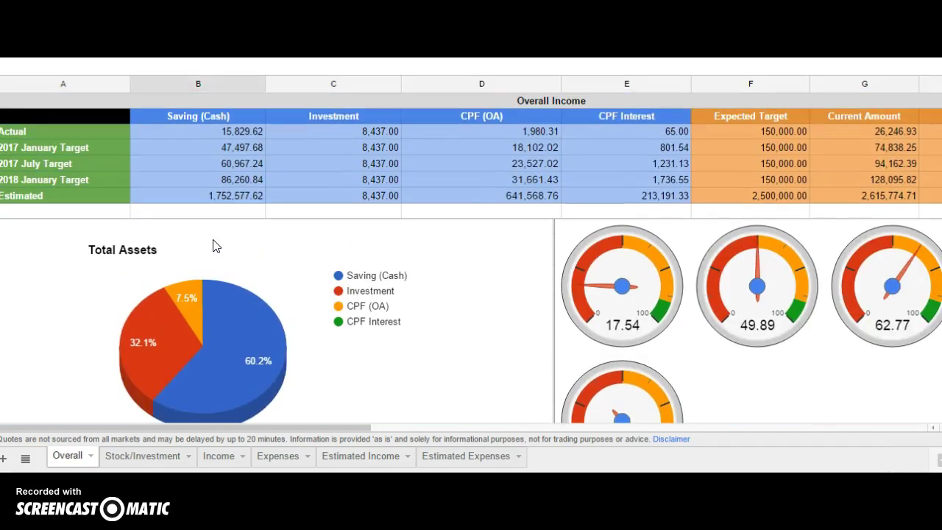
left_click(228, 244)
left_click(199, 130)
key("Right")
key("Right")
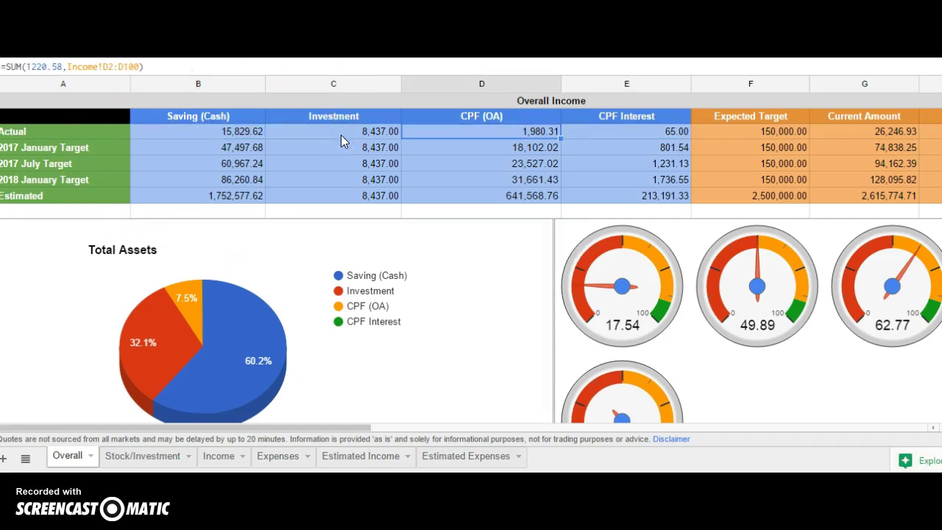
key("Left")
key("Left")
key("Right")
key("Right")
- Select the completion gauge, then bring the Condo Target and Passive Income tables into view
left_click(673, 359)
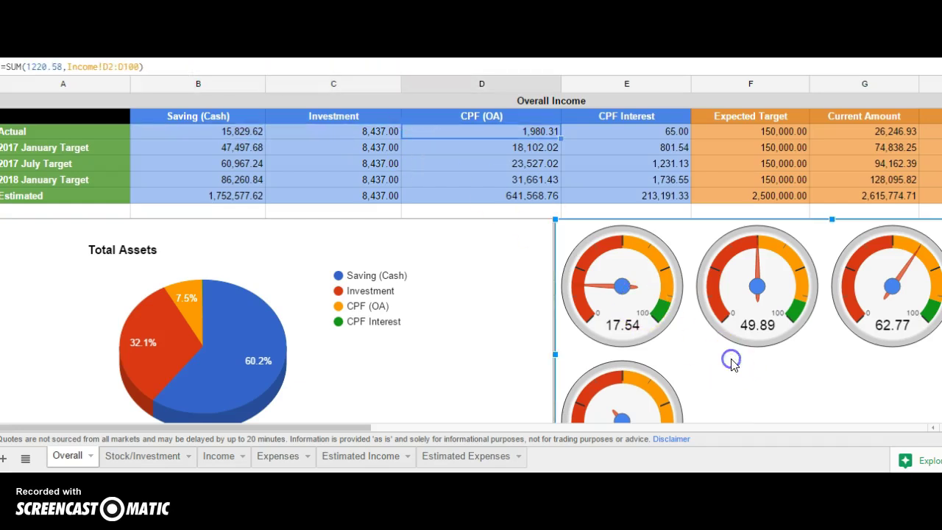
left_click(643, 315)
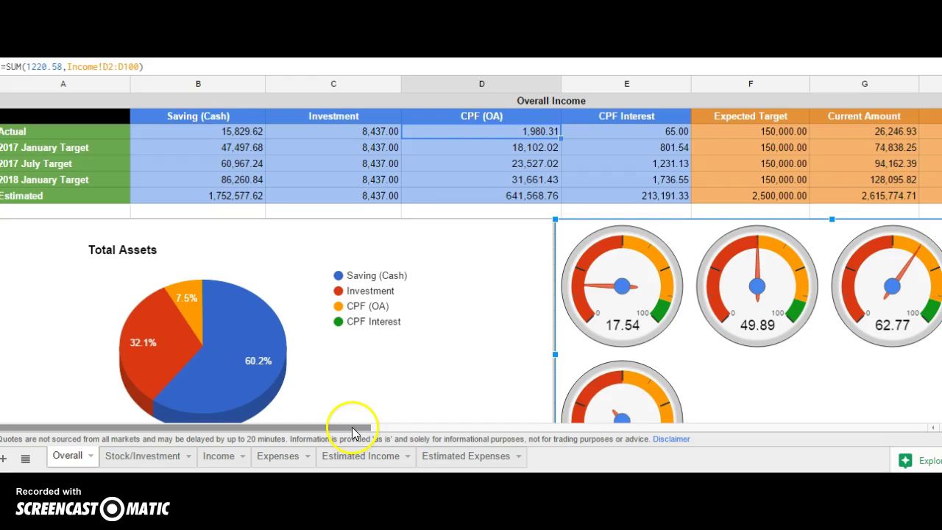
left_click_drag(353, 427, 503, 433)
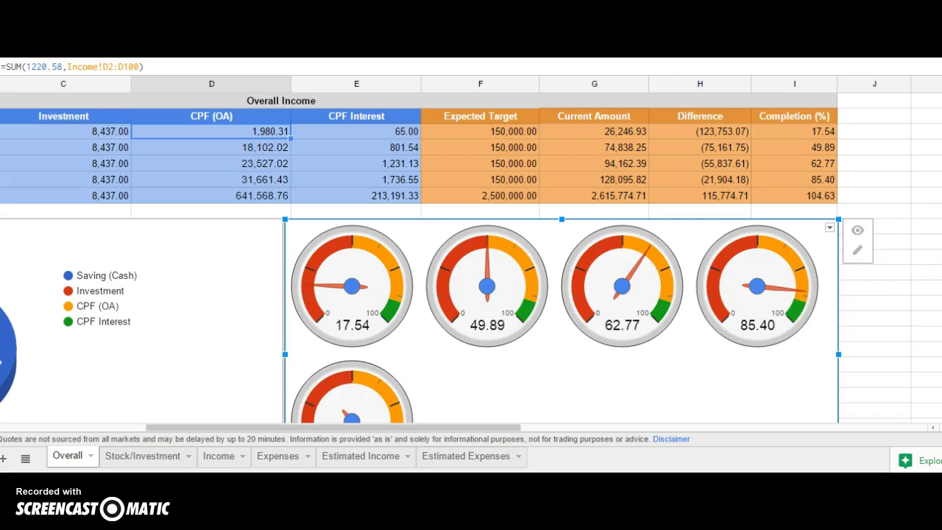
scroll(471, 258, "down", 7)
scroll(471, 257, "up", 7)
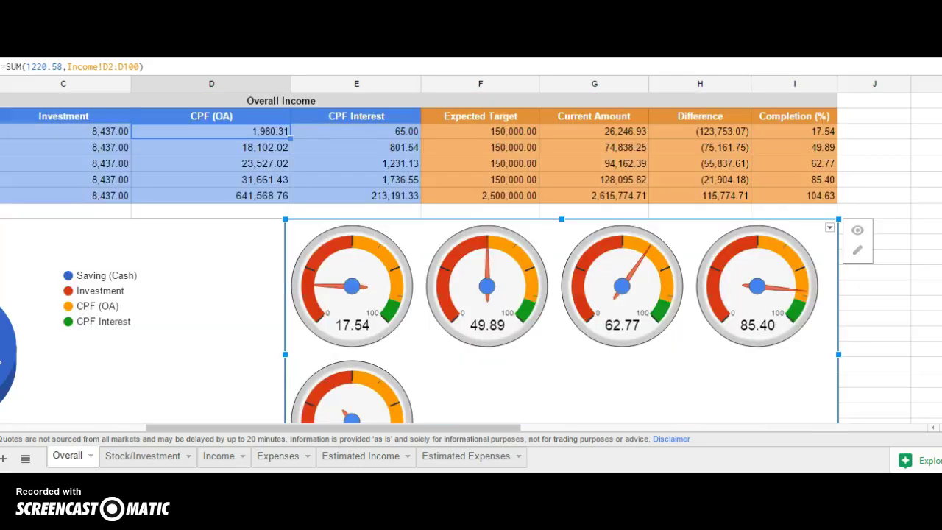
scroll(471, 257, "down", 4)
scroll(688, 213, "down", 2)
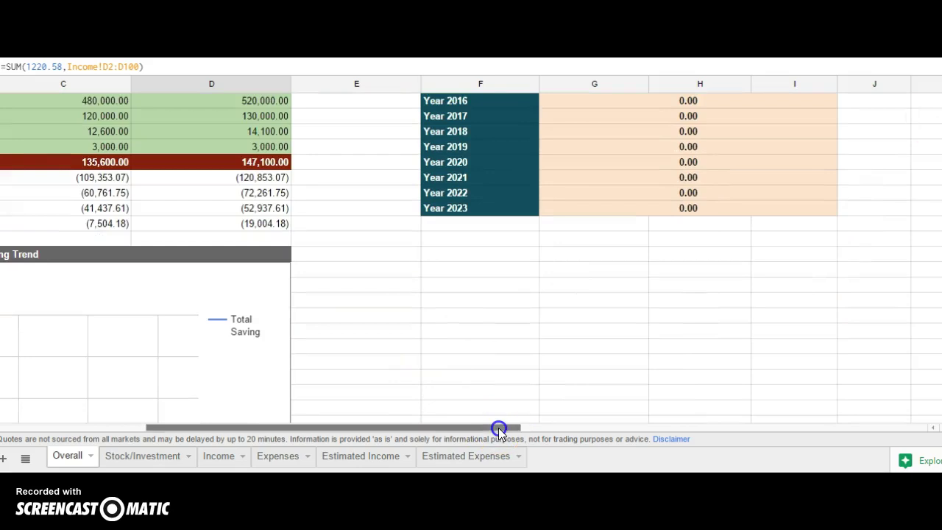
- Scroll the Overall sheet back left and down to the Saving Trend chart
left_click_drag(505, 427, 314, 428)
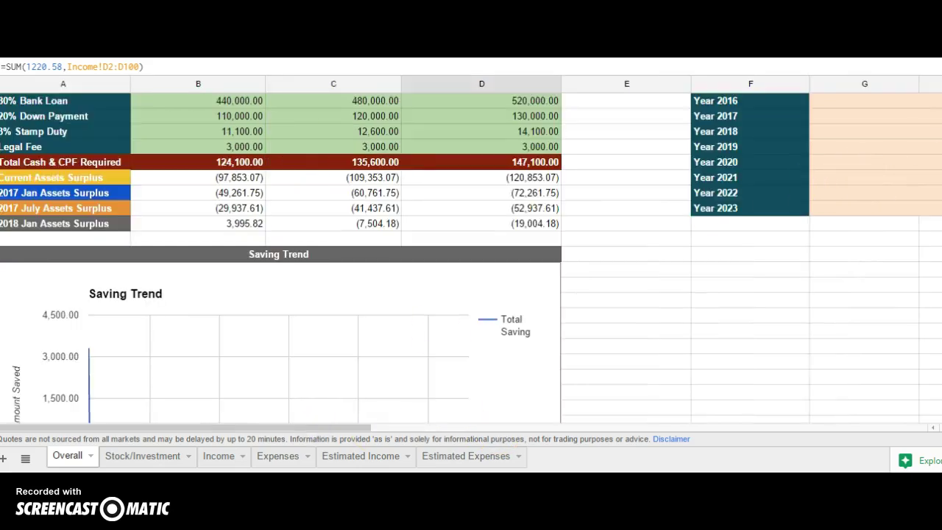
scroll(471, 258, "up", 5)
scroll(471, 257, "down", 7)
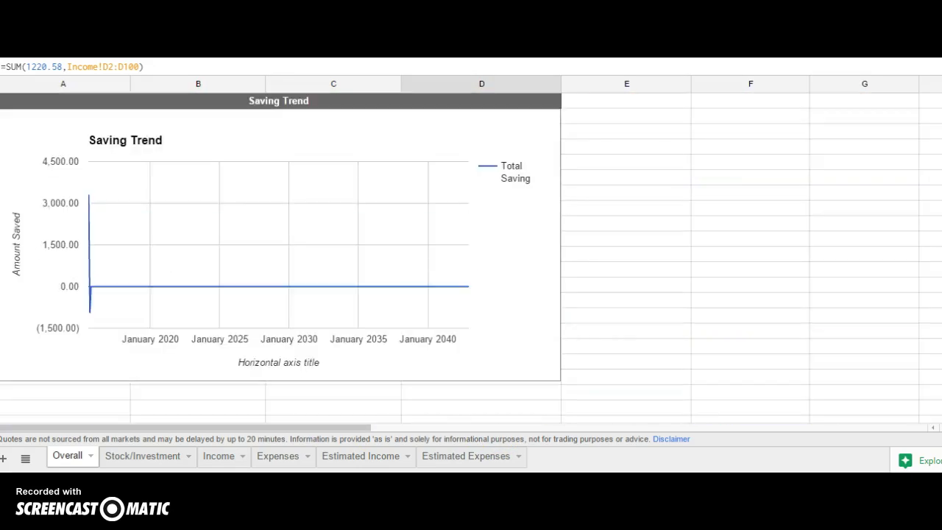
scroll(475, 147, "up", 1)
scroll(474, 147, "down", 3)
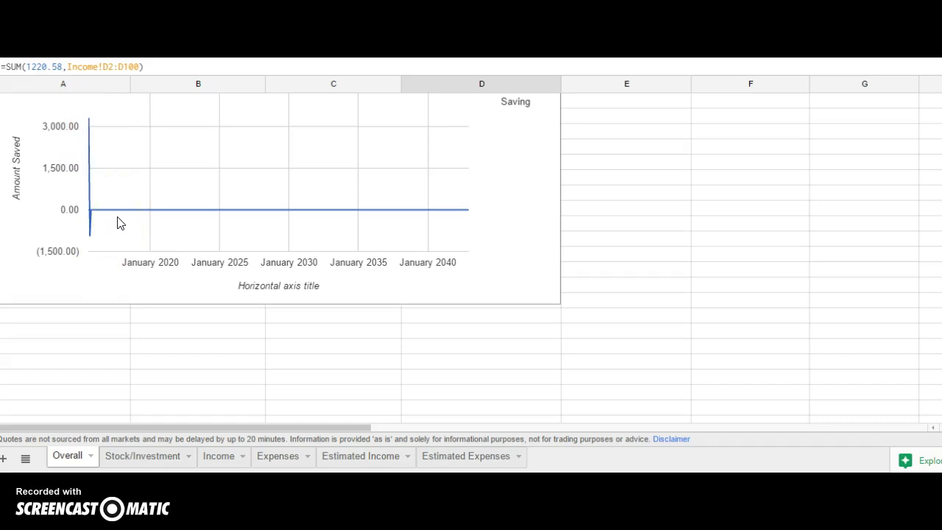
- Click points along the Saving Trend line, then scroll back up to the income table and gauges
left_click(99, 120)
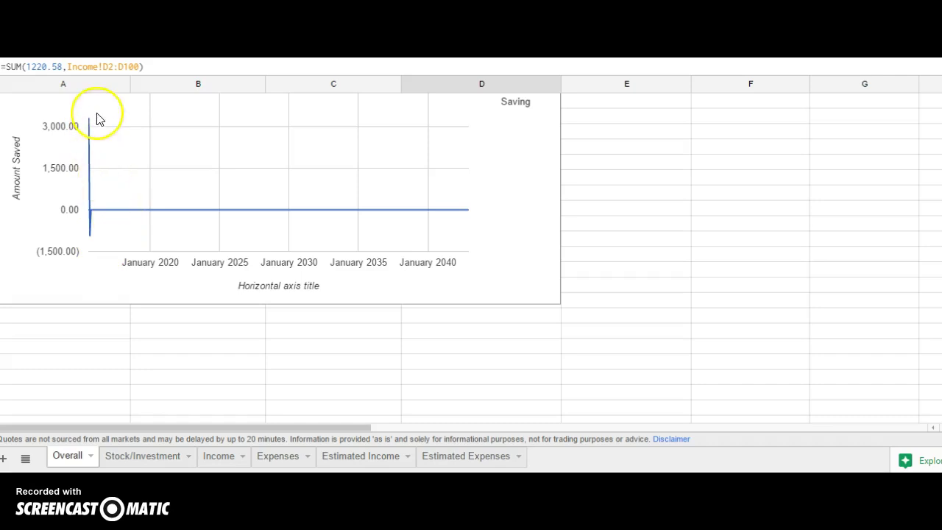
left_click(96, 204)
left_click(106, 241)
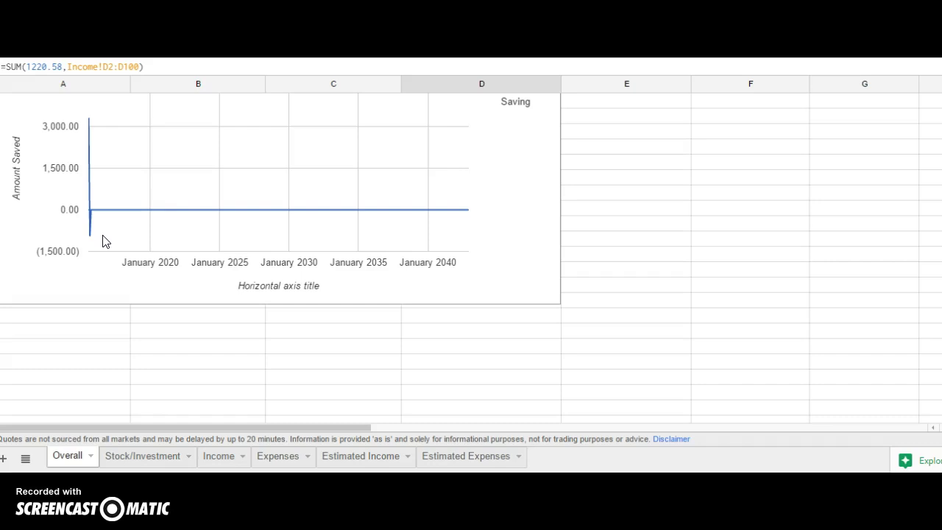
left_click(228, 309)
scroll(227, 309, "up", 10)
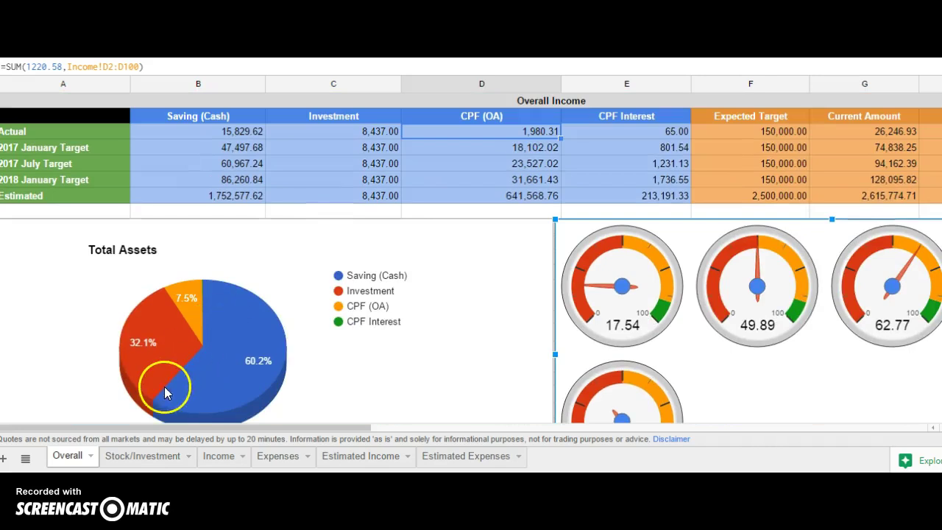
- On Stock/Investment, inspect Singtel's quote, quantity, Yahoo Current Price and Total Worth formulas
left_click(126, 454)
left_click(385, 295)
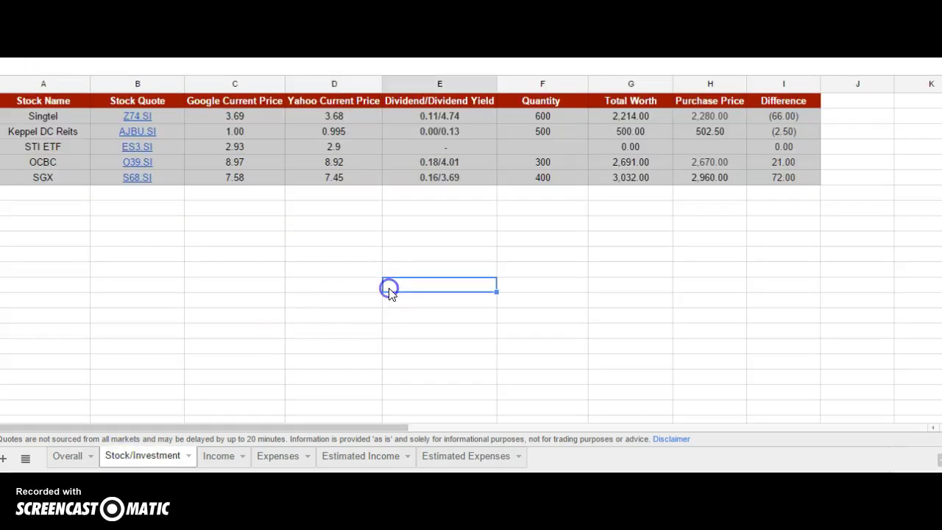
key("Left")
key("Left")
key("Left")
key("Left")
key("Up")
key("Up")
key("Up")
key("Up")
key("Up")
key("Up")
key("Up")
key("Up")
key("Up")
key("Up")
key("Up")
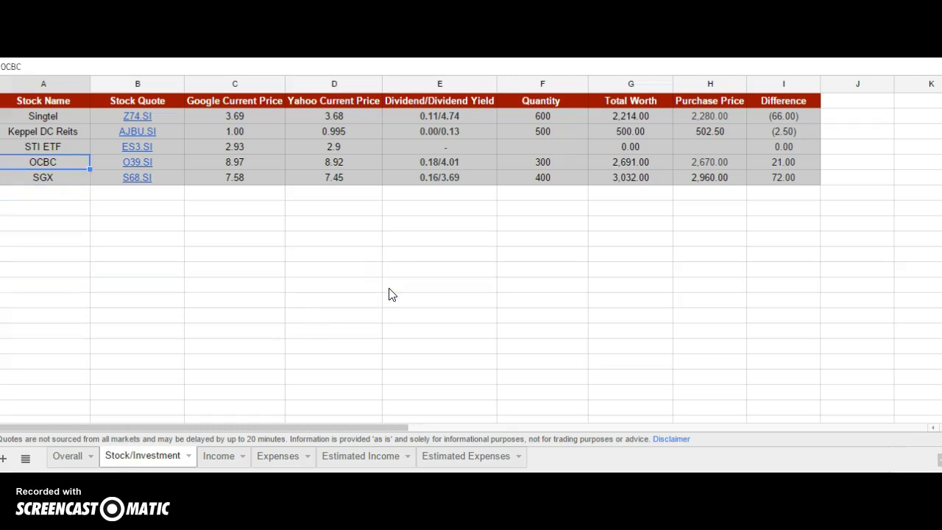
key("Right")
key("Right")
key("Right")
key("Right")
key("Right")
key("Right")
key("Right")
key("Right")
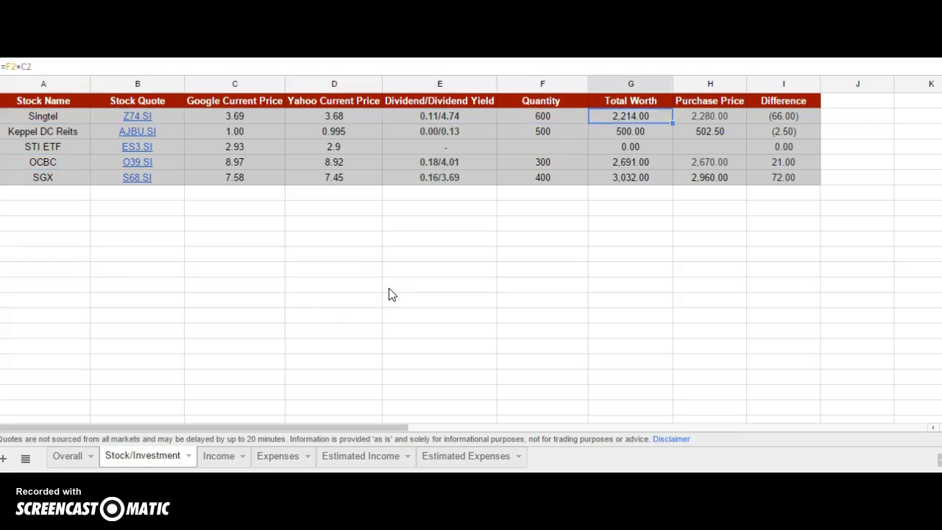
key("Down")
key("Left")
key("Left")
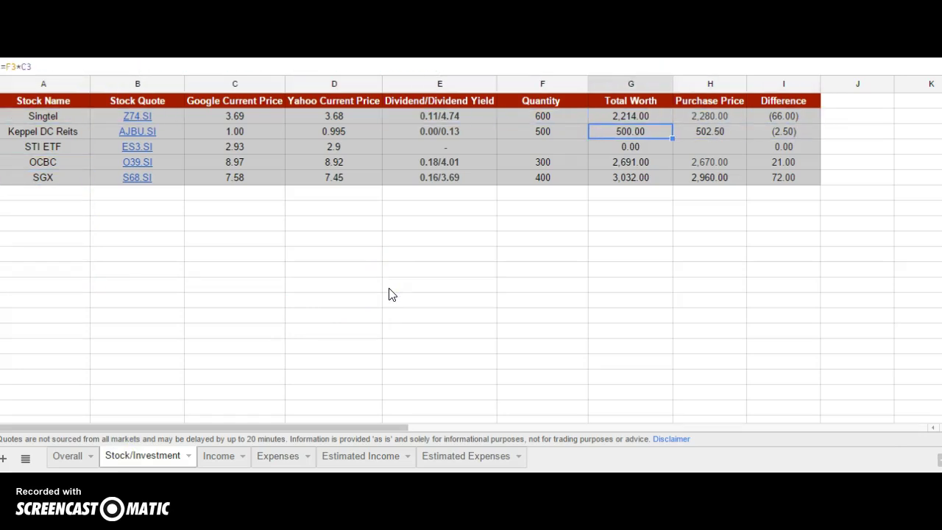
key("Left")
key("Left")
key("Left")
key("Left")
key("Left")
key("Up")
key("Right")
key("Right")
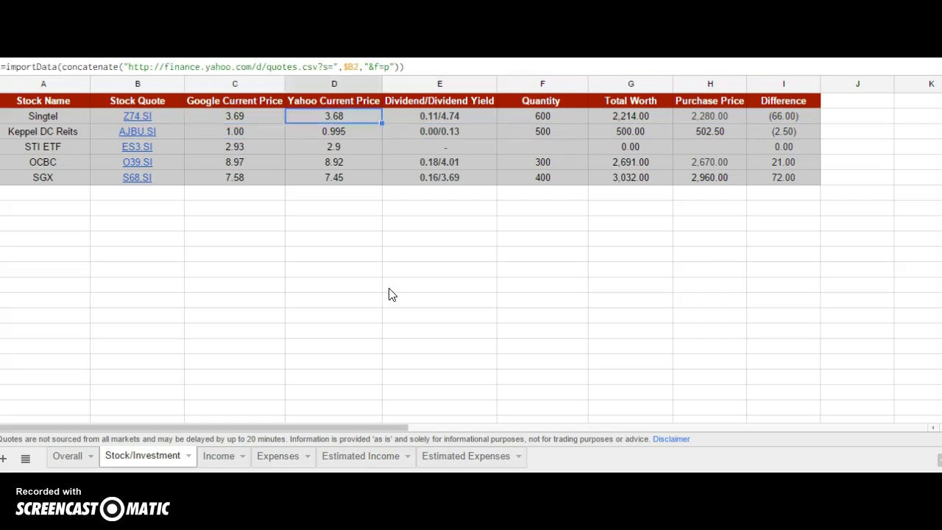
key("Right")
key("Right")
key("Right")
key("Left")
key("Left")
key("Left")
key("Left")
key("Left")
- Review each stock's price, dividend and Total Worth cells, and OCBC's Purchase Price formula
key("Down")
key("Down")
key("Down")
key("Down")
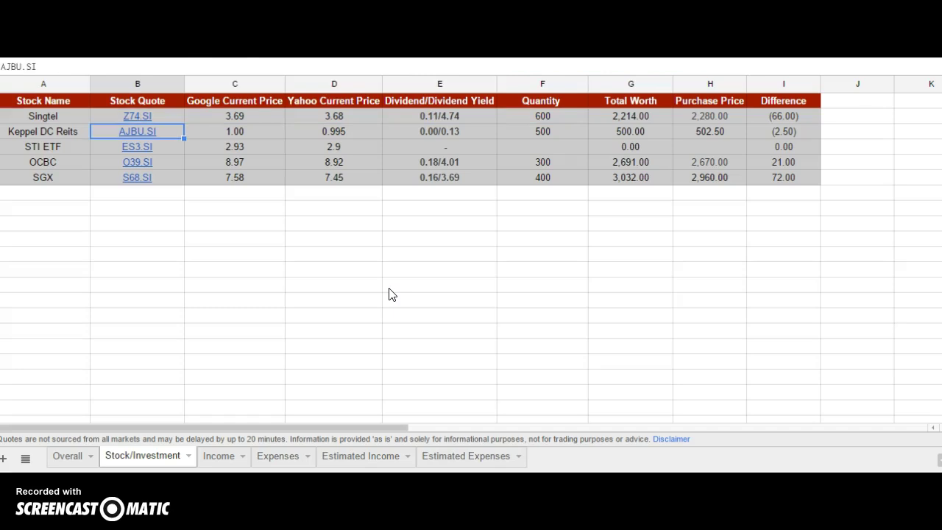
key("Right")
key("Right")
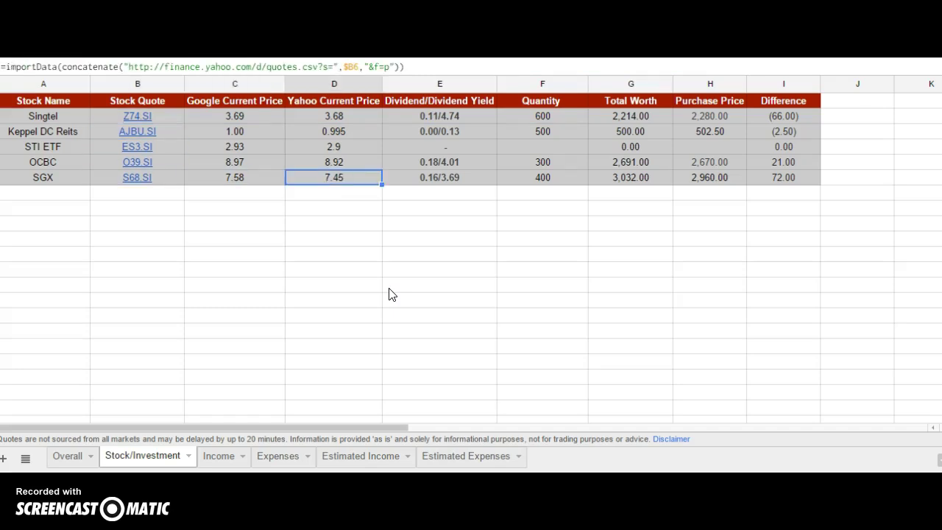
key("Right")
key("Up")
key("Up")
key("Left")
key("Right")
key("Right")
key("Right")
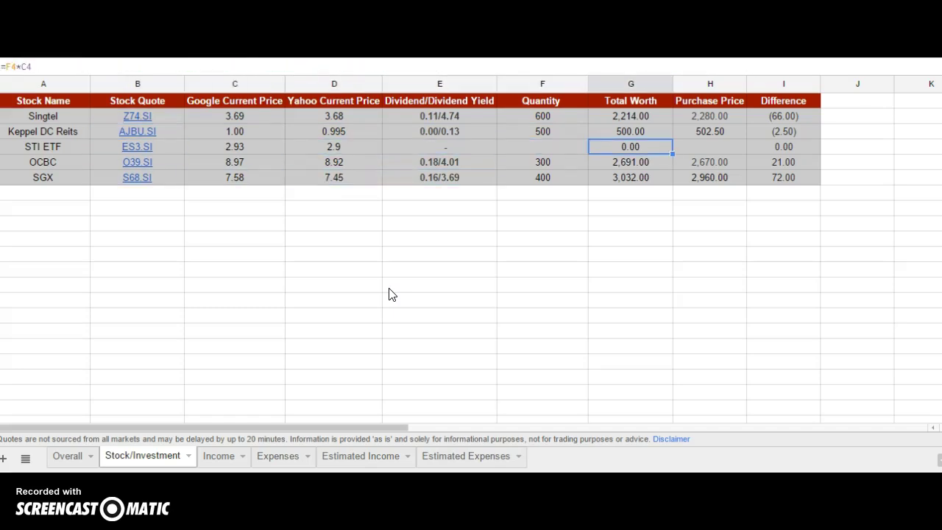
key("Left")
key("Up")
key("Up")
key("Down")
key("Right")
key("Up")
key("Up")
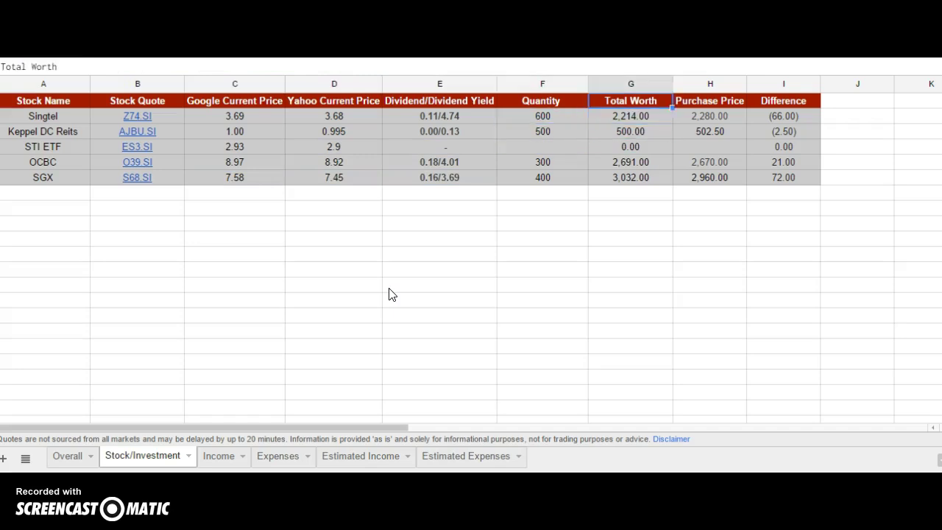
key("Down")
key("Down")
key("Down")
key("Down")
key("Down")
key("Right")
key("Up")
key("Up")
key("Up")
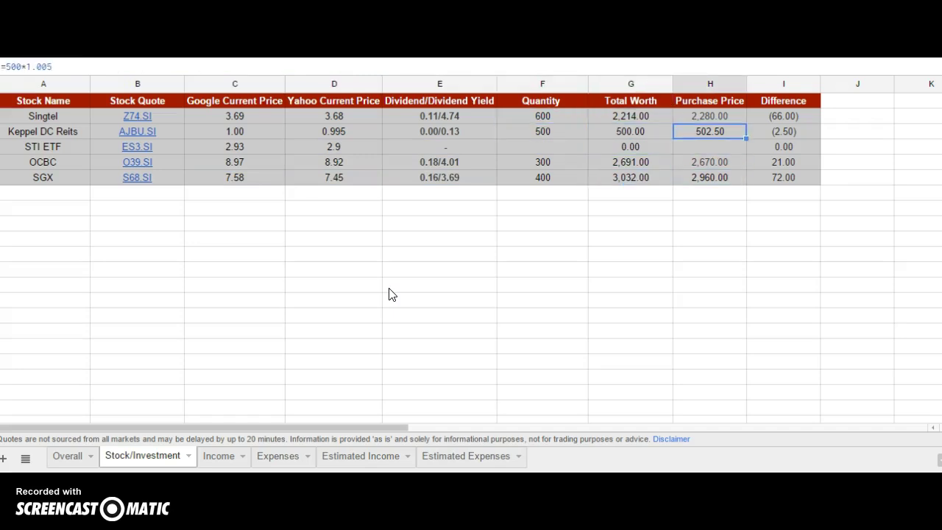
- Compare the Purchase Price and Difference formulas for Singtel, Keppel DC Reits and OCBC
key("Up")
key("Right")
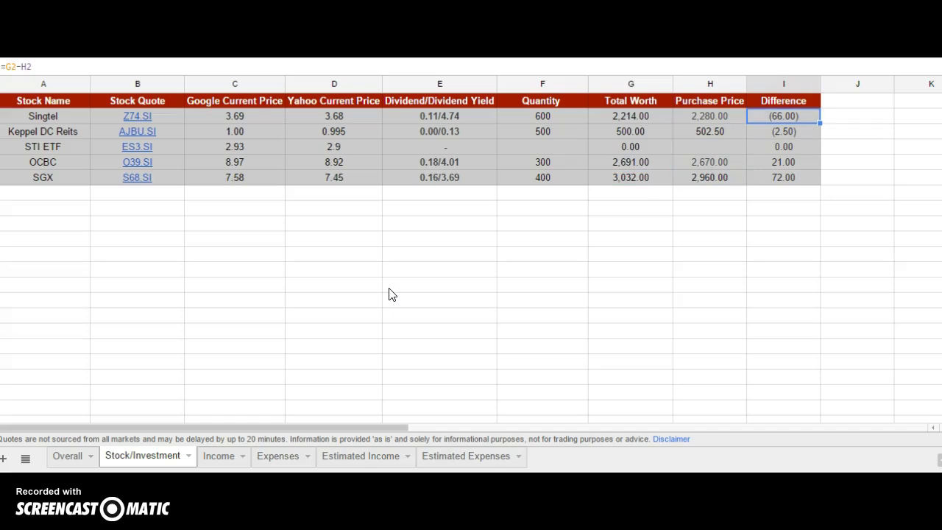
key("Down")
key("Down")
key("Down")
key("Left")
key("Up")
key("Up")
key("Up")
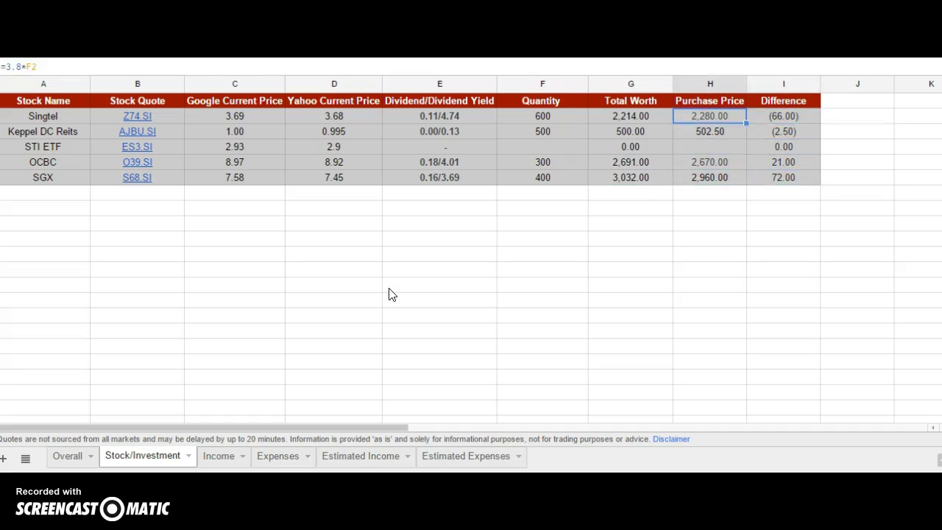
key("Down")
key("Right")
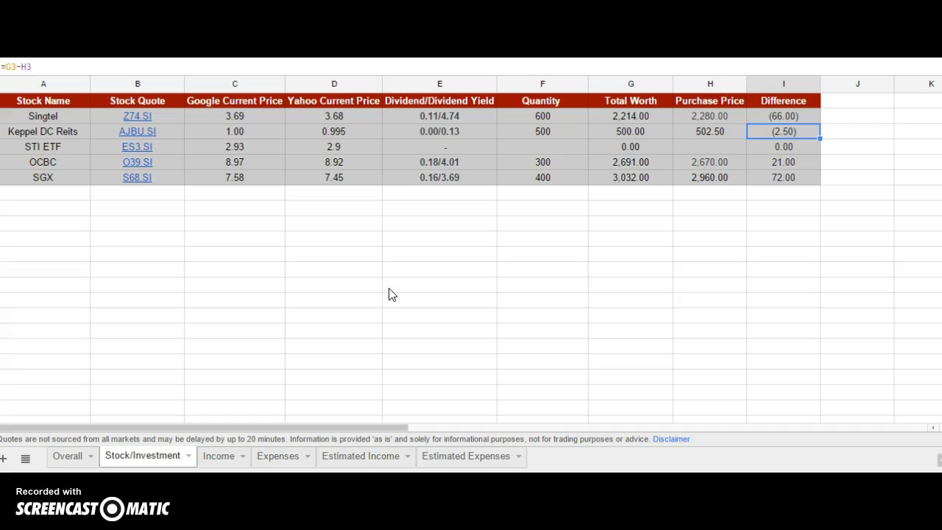
key("Up")
key("Down")
key("Down")
key("Down")
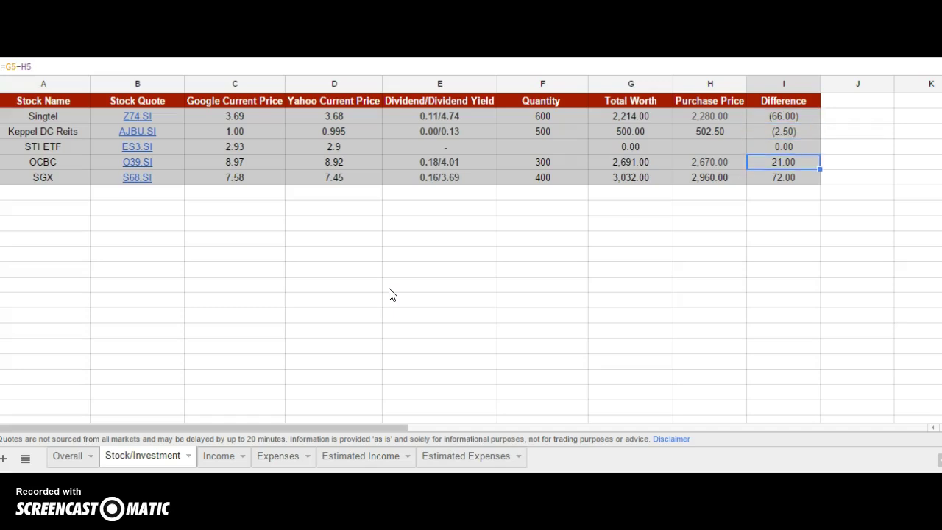
key("Up")
key("Up")
key("Up")
key("Left")
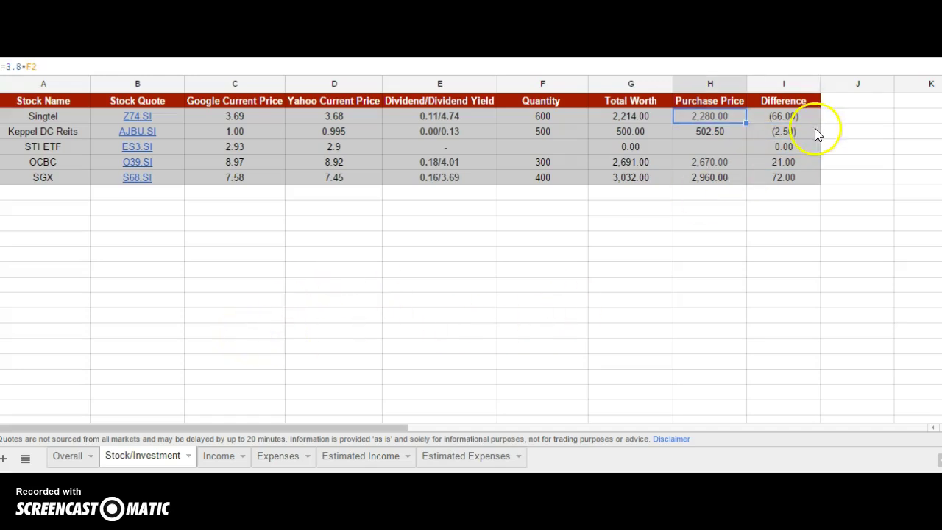
key("Right")
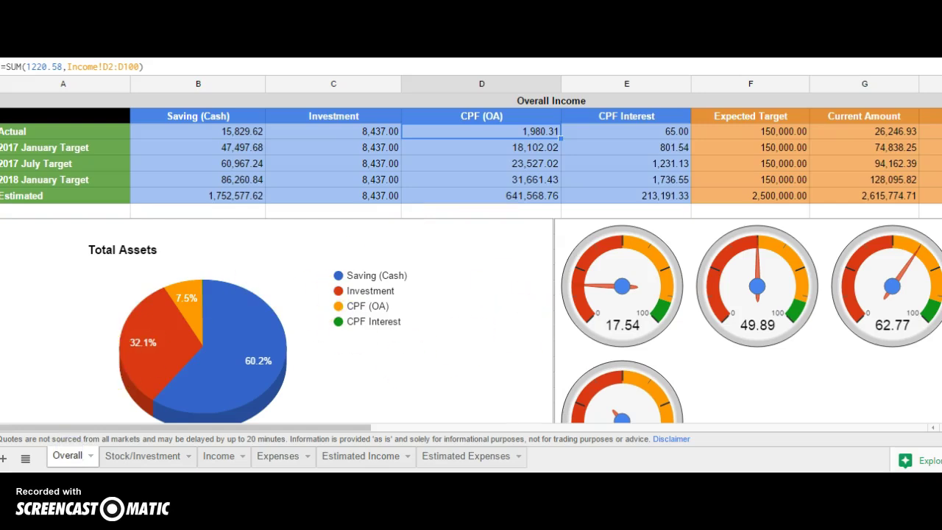
left_click(135, 456)
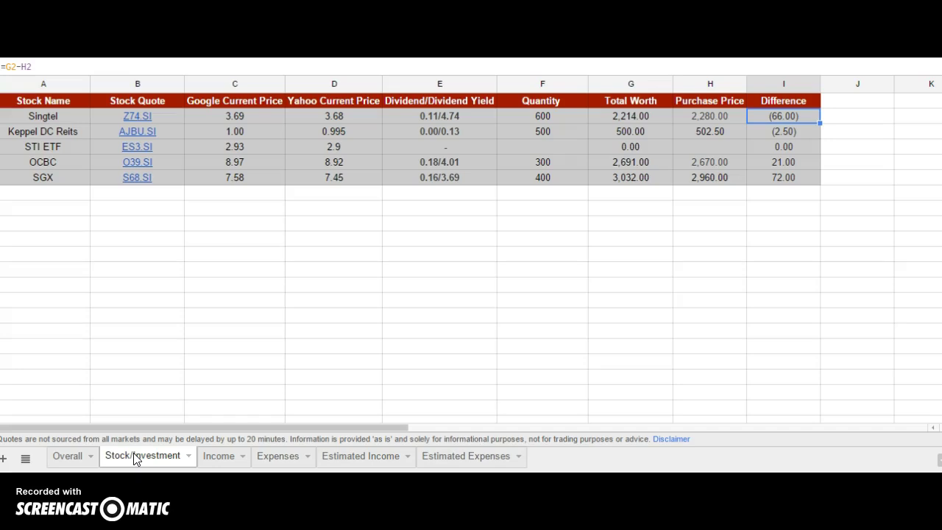
- On the Income sheet, check August 2015's Interest & Dividends, CPF Interest and 3,000.00 Gross Salary cells
left_click(219, 456)
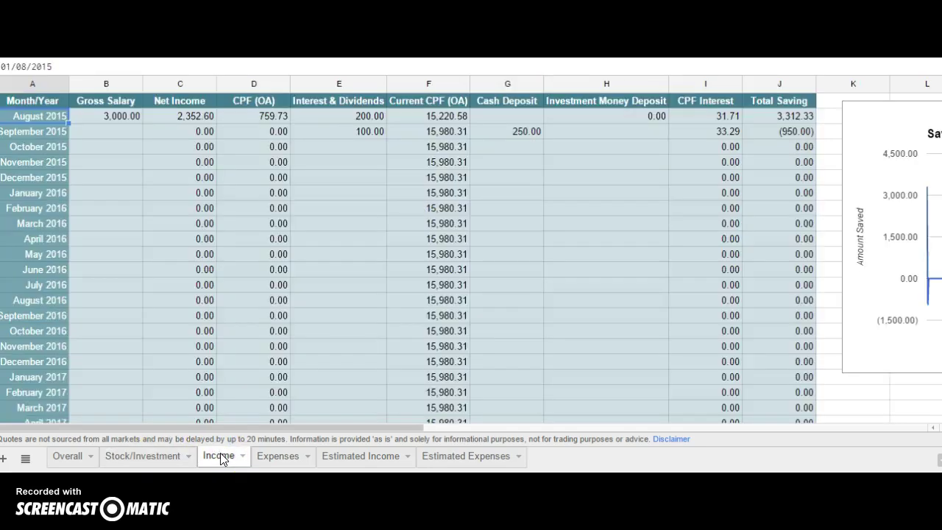
left_click(297, 252)
key("Up")
key("Up")
key("Up")
key("Up")
key("Up")
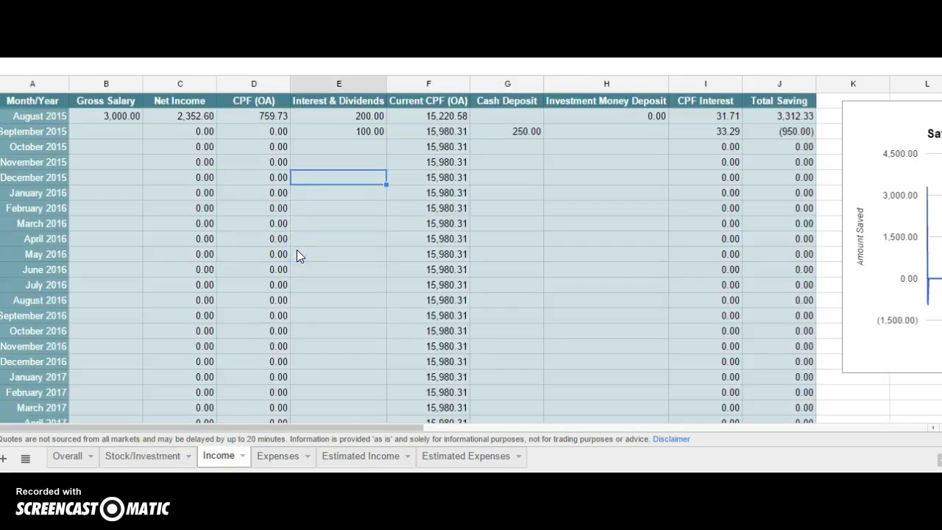
key("Up")
key("Up")
key("Up")
key("Left")
key("Left")
key("Up")
key("Down")
key("Left")
key("Right")
key("Right")
key("Right")
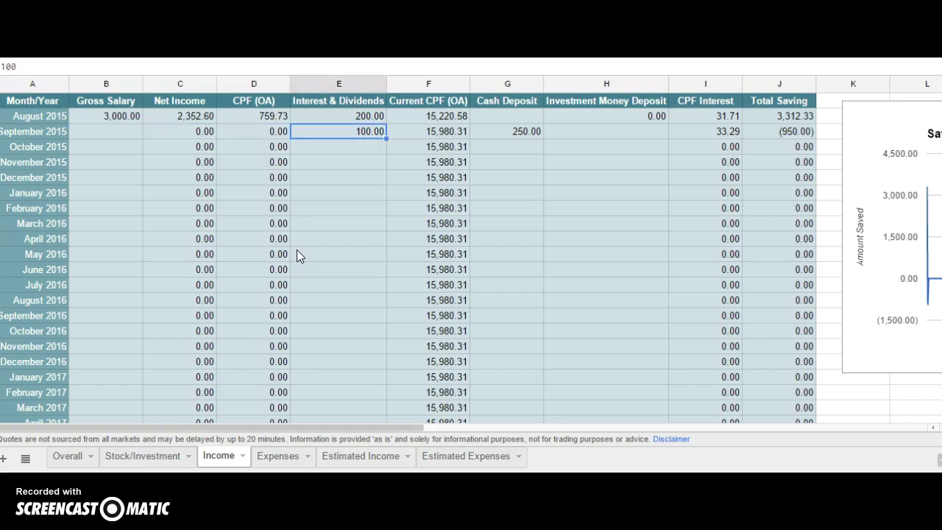
key("Right")
key("Right")
key("Right")
key("Up")
key("Right")
key("Right")
key("Left")
key("Left")
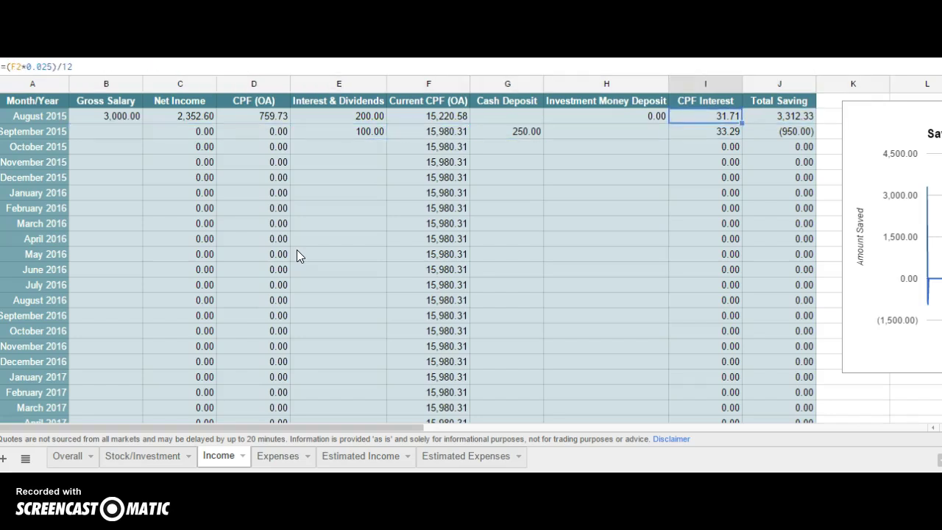
key("Left")
key("Left")
key("Left")
key("Left")
key("Left")
key("Left")
key("Left")
key("Left")
key("Right")
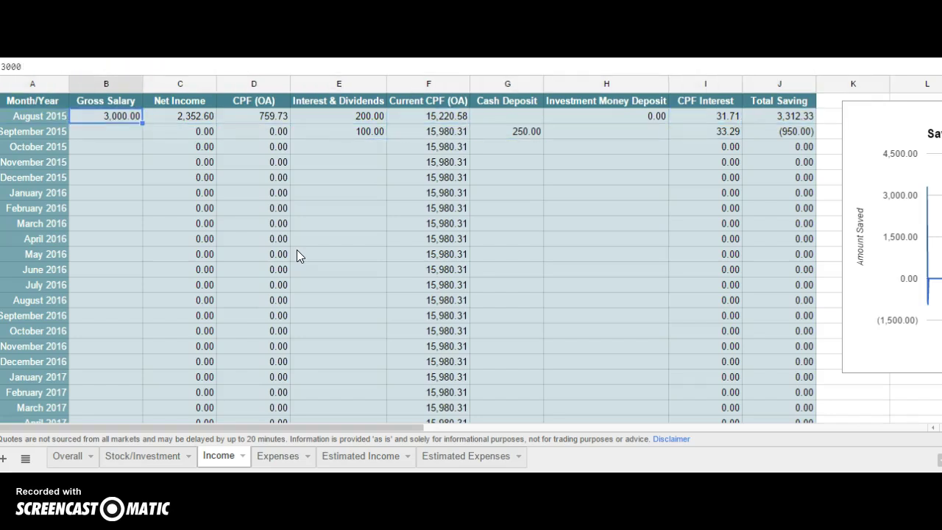
key("Right")
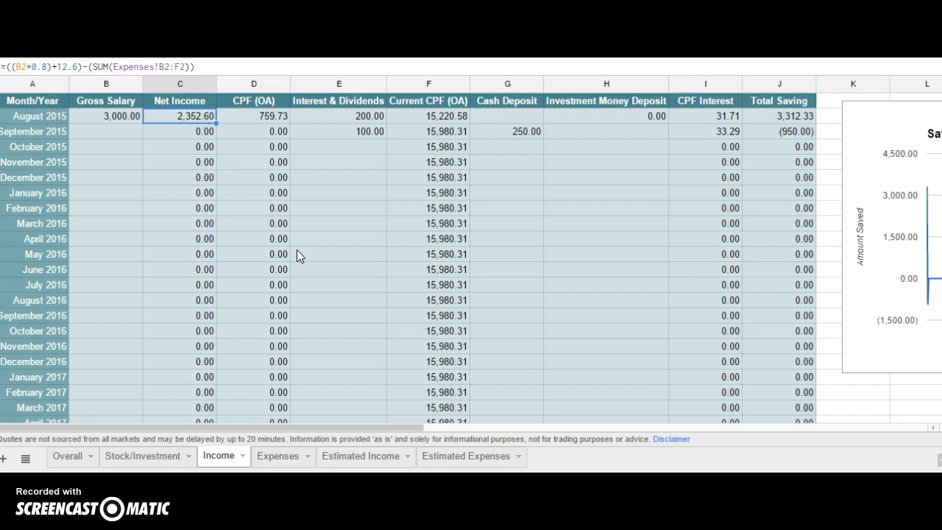
- Compare the August and September 2015 CPF (OA) formulas and the August Interest & Dividends value
key("Right")
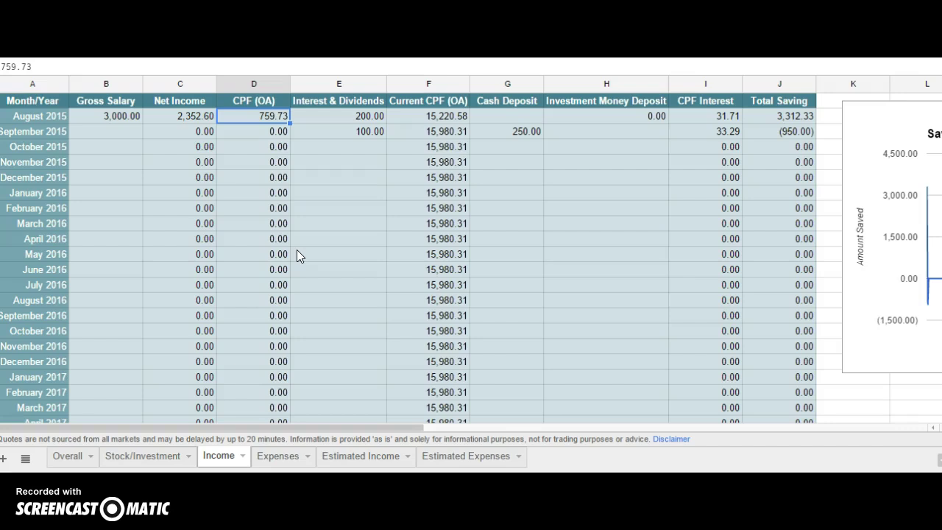
key("Left")
key("Right")
key("Right")
key("Left")
key("Down")
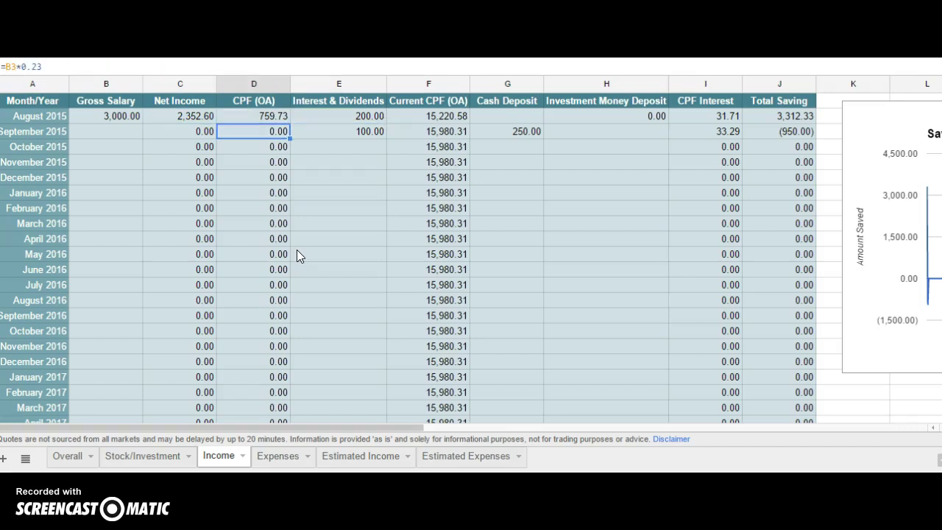
key("Up")
key("Down")
key("Down")
key("Up")
key("Up")
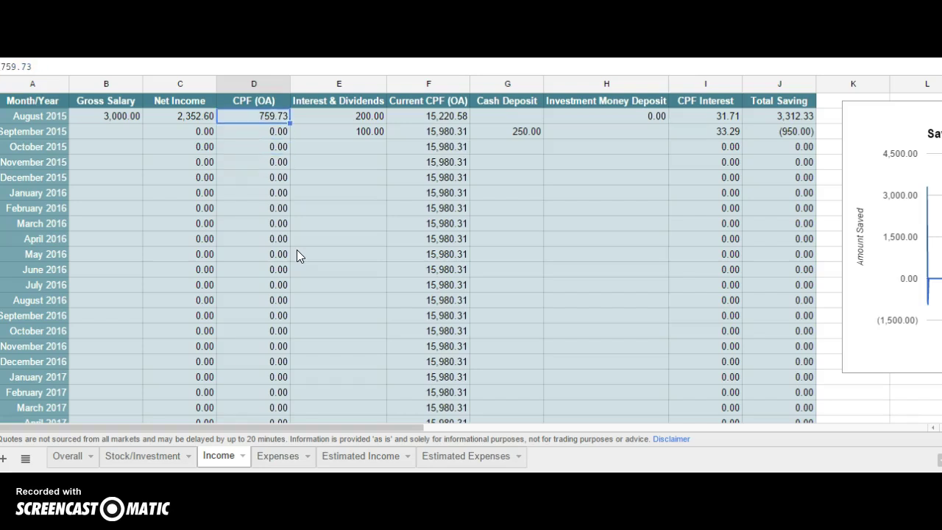
key("Right")
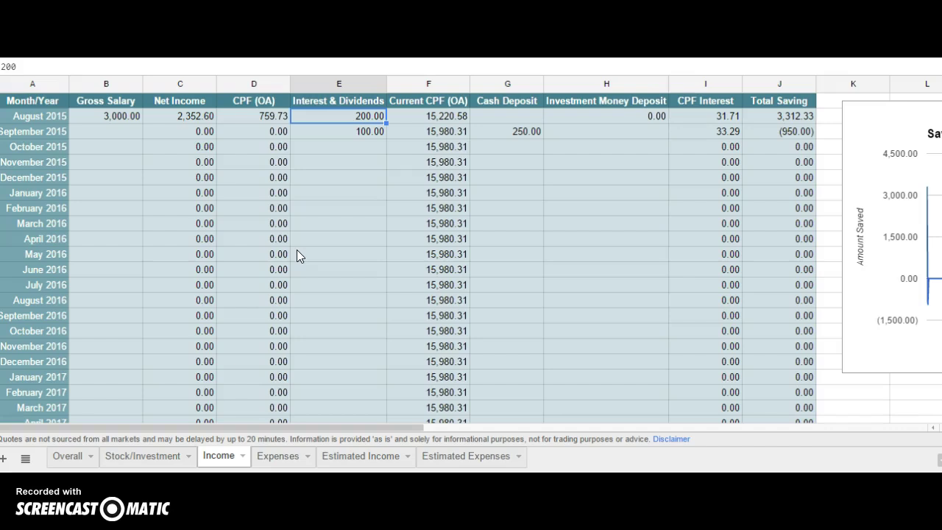
- Scroll the Overall dashboard to Passive Income and inspect the Year 2015 formula and its source sheet
left_click(67, 455)
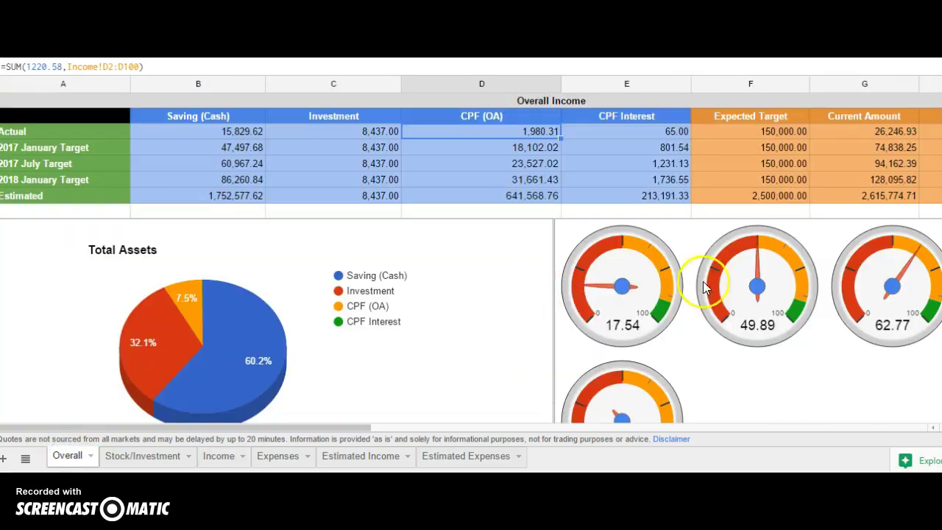
scroll(920, 125, "down", 10)
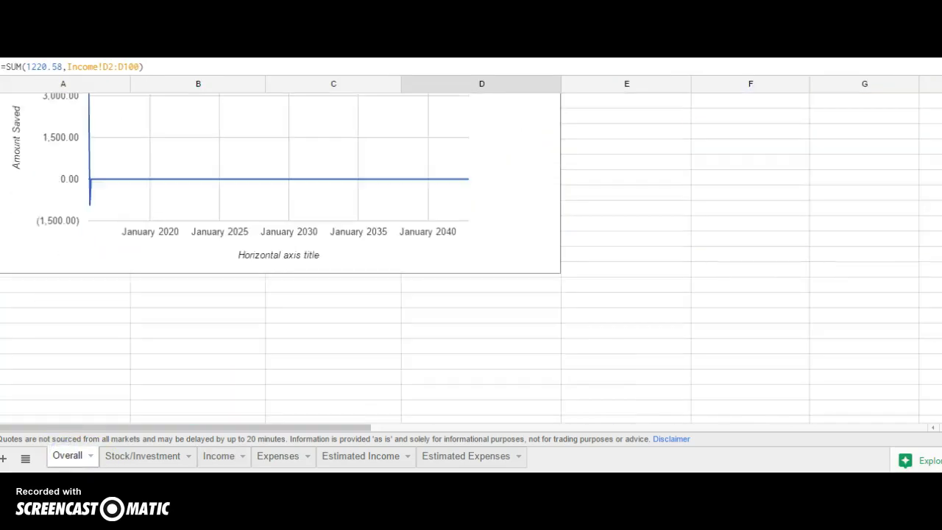
scroll(867, 189, "up", 5)
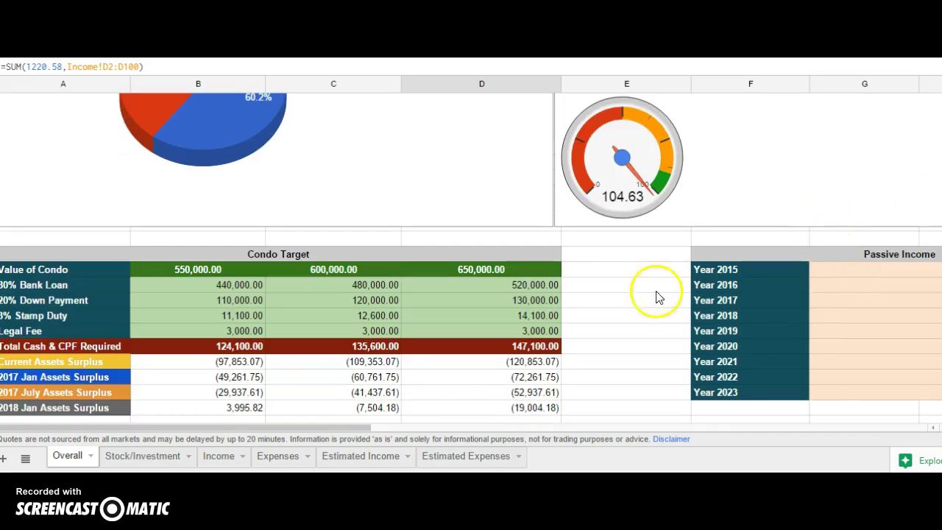
left_click_drag(343, 428, 508, 431)
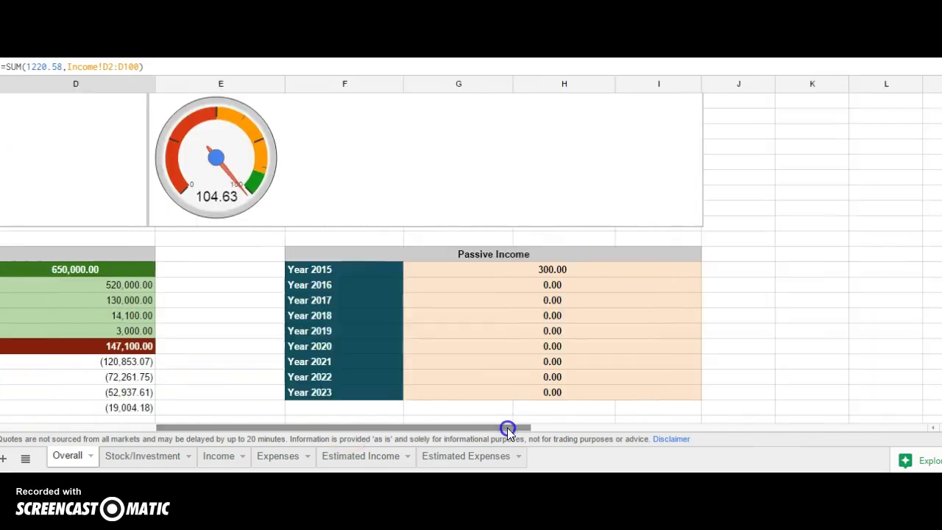
left_click(574, 271)
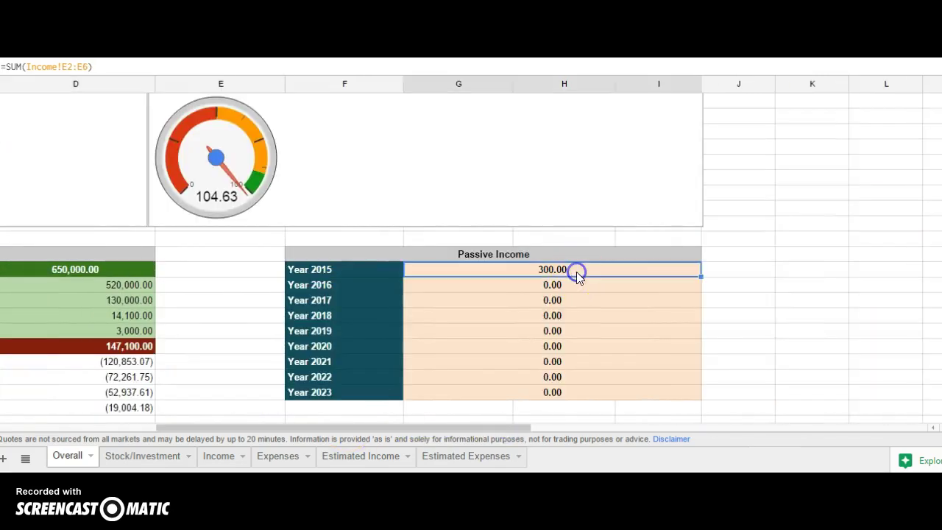
left_click(144, 457)
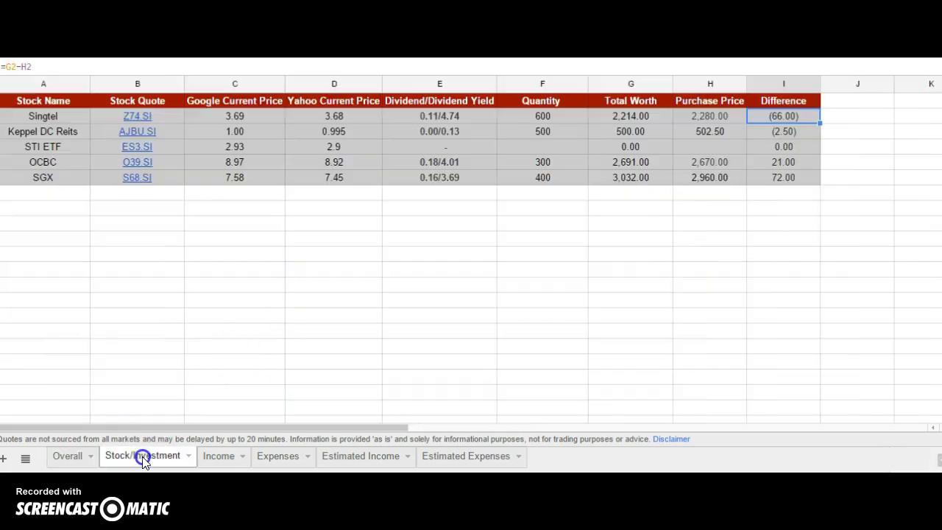
- Enter 5000 as the August 2015 Investment Money Deposit on the Income sheet
left_click(218, 456)
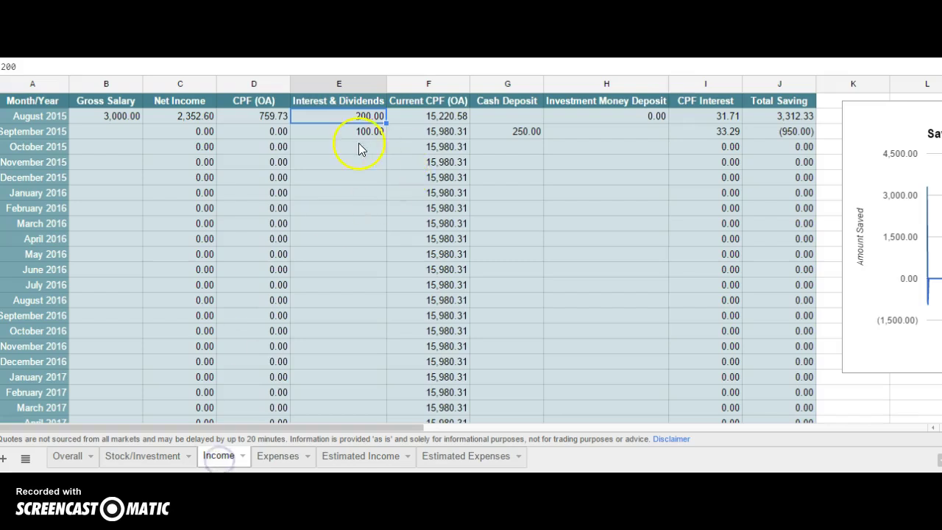
key("Down")
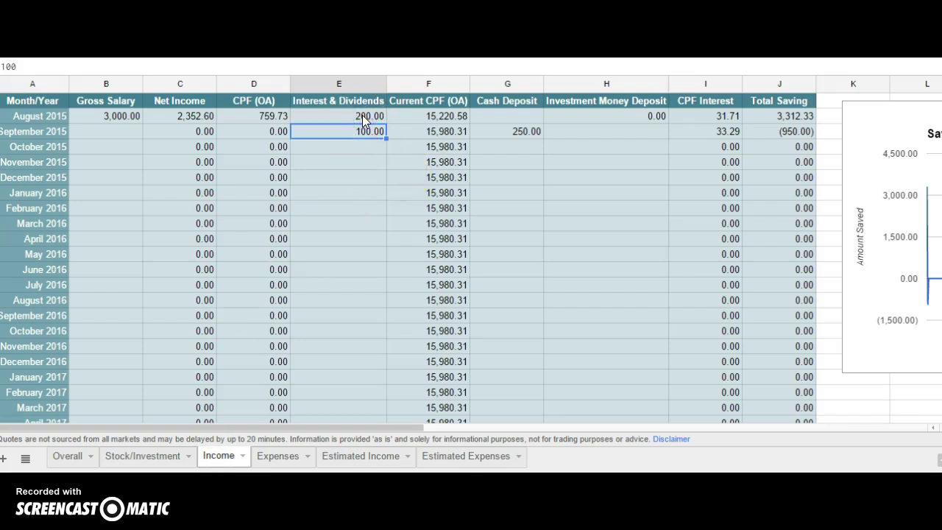
key("Right")
key("Right")
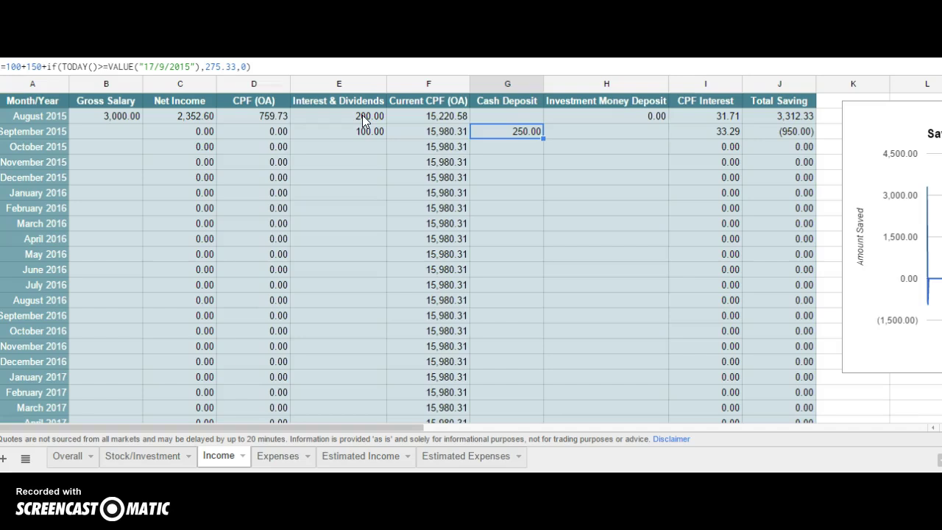
key("Right")
key("Up")
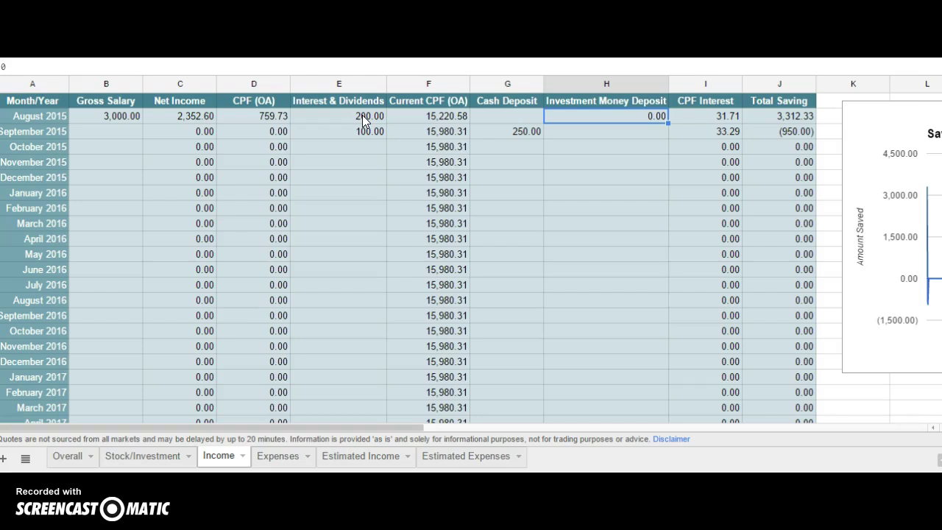
type("5000")
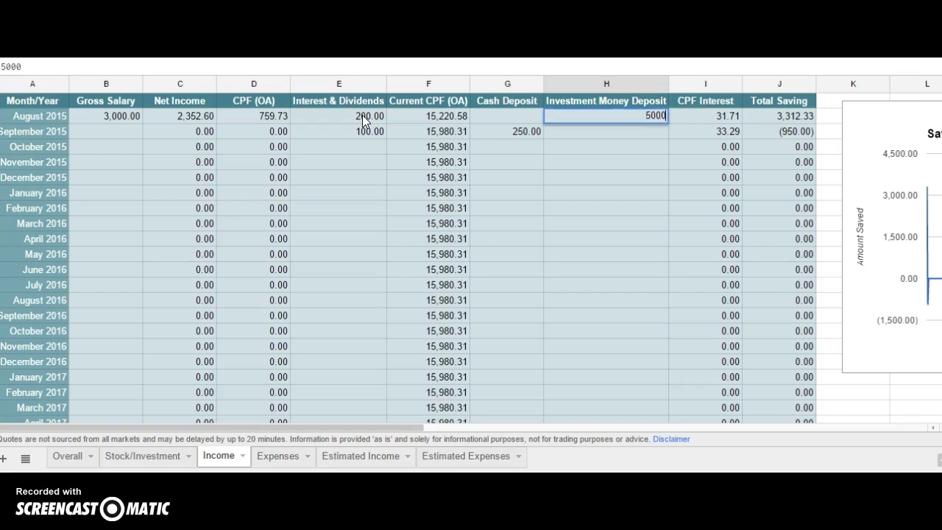
left_click(578, 207)
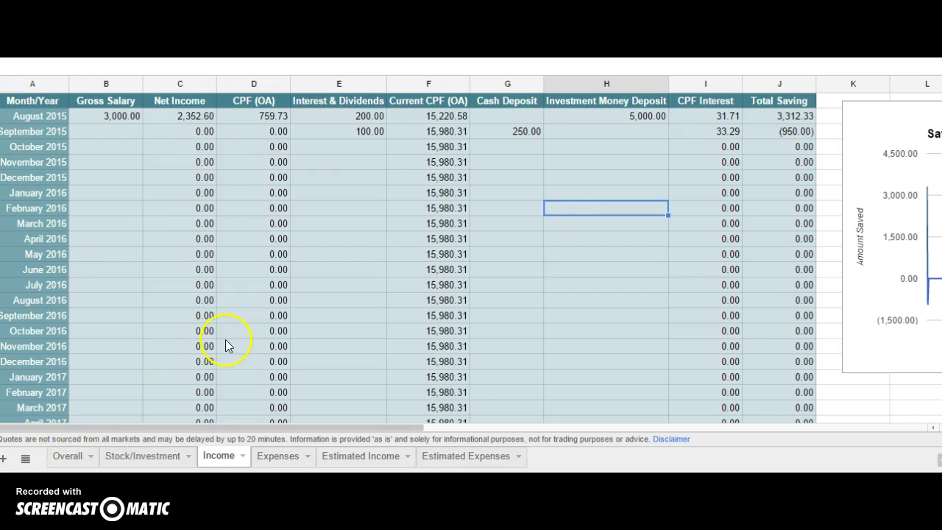
- Check the Overall dashboard's updated Actual savings formula in B2
left_click(56, 458)
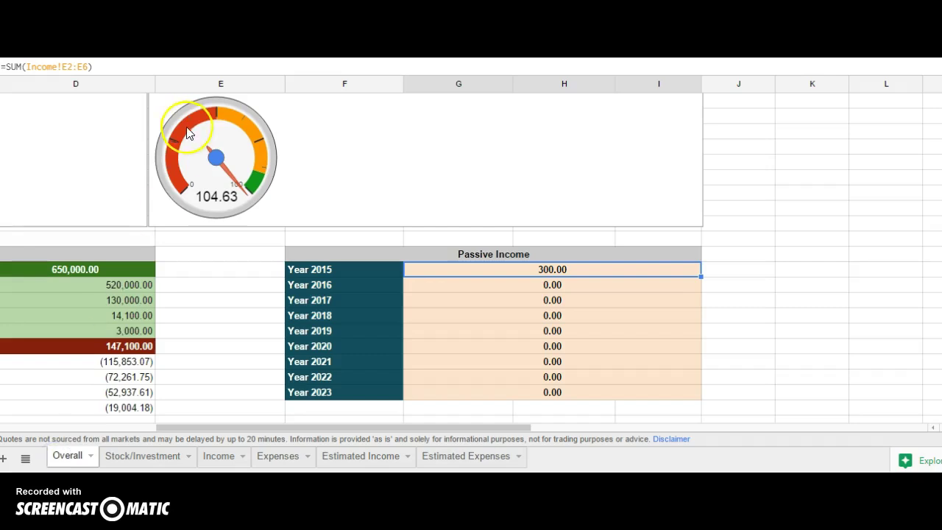
left_click(486, 433)
left_click_drag(485, 433, 330, 430)
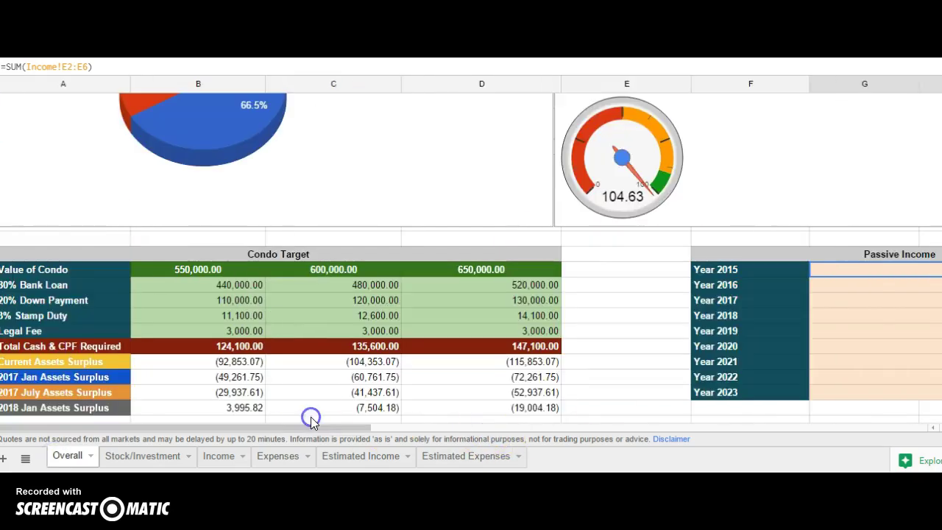
scroll(472, 257, "up", 3)
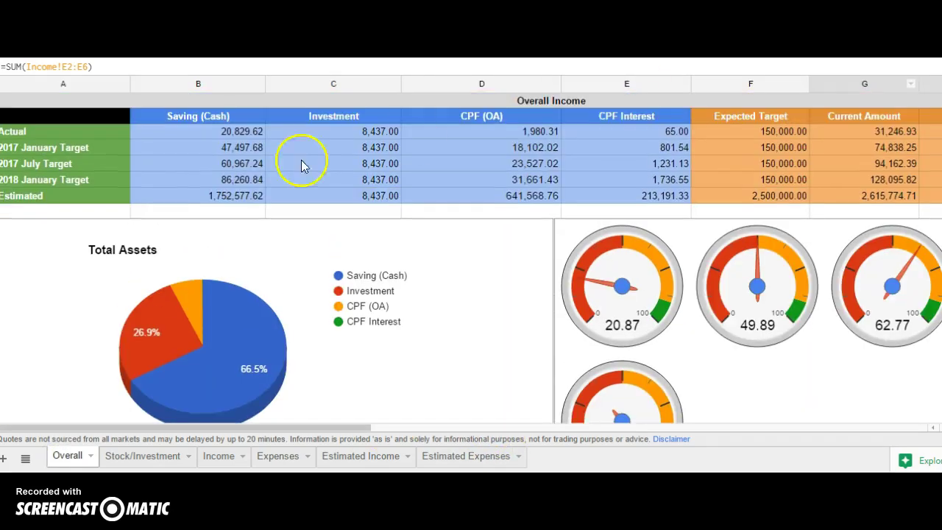
left_click(220, 133)
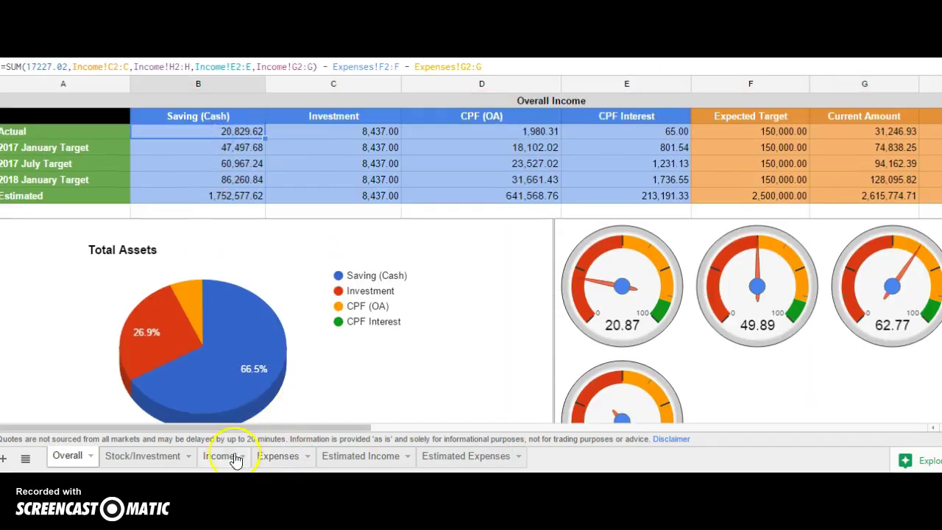
left_click(213, 456)
left_click(801, 119)
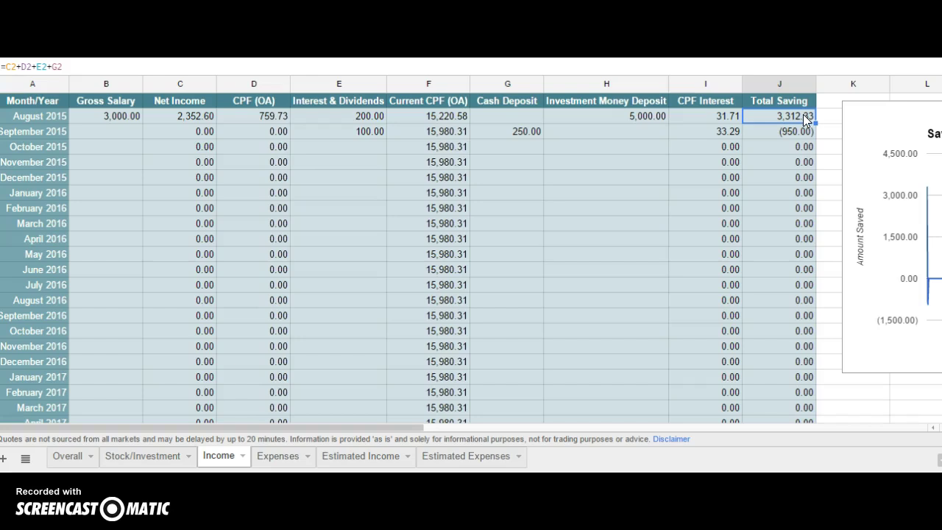
key("Left")
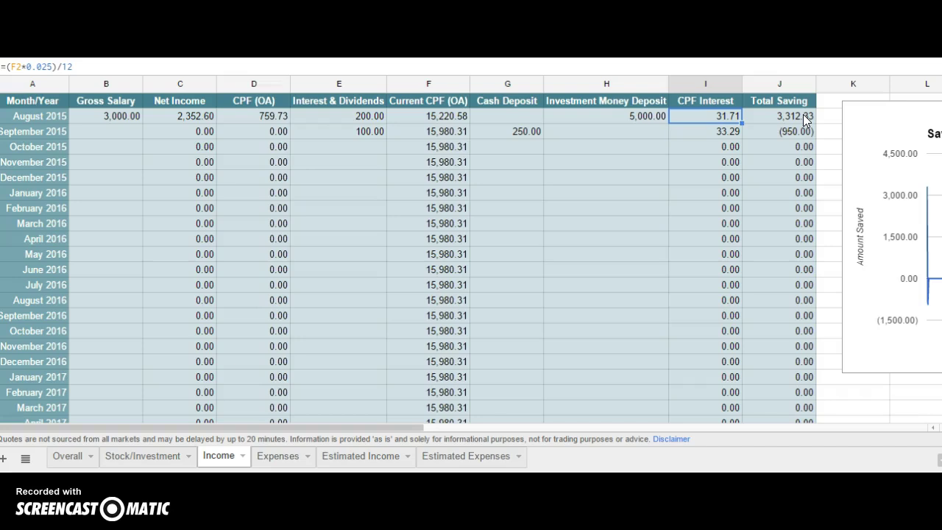
key("Left")
key("Left")
key("Left")
key("Left")
key("Left")
key("Left")
key("Left")
key("Left")
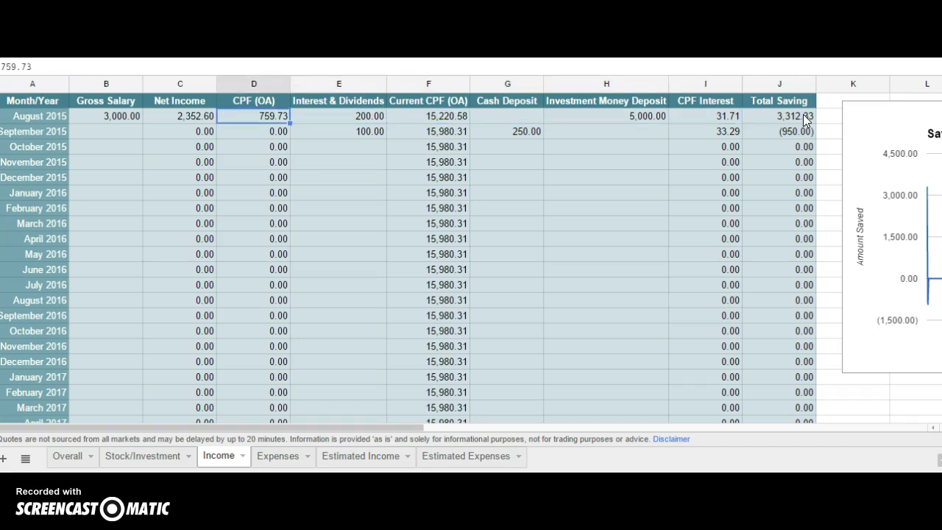
key("Right")
key("Right")
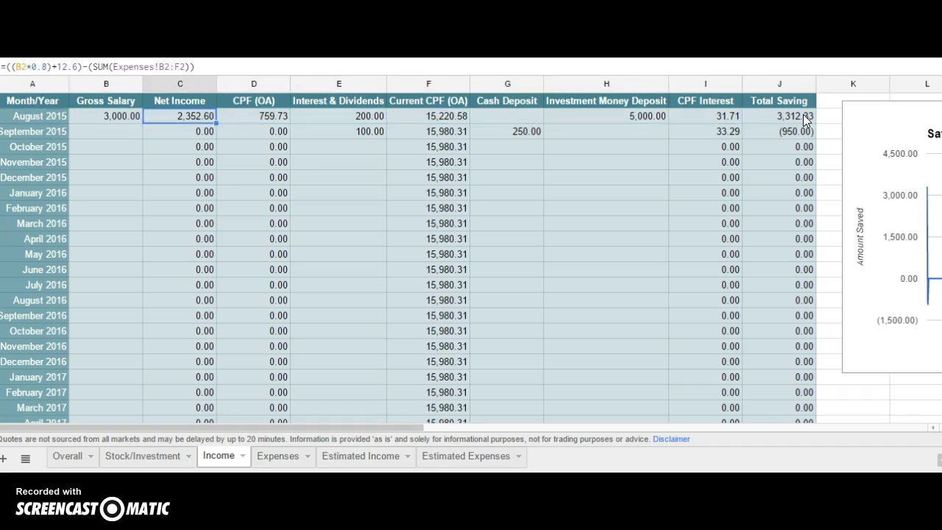
- Step through August 2015's Bills, Travel, Allowance, Shares and =SUM(B2:E2) Total Expenses on Expenses
left_click(282, 456)
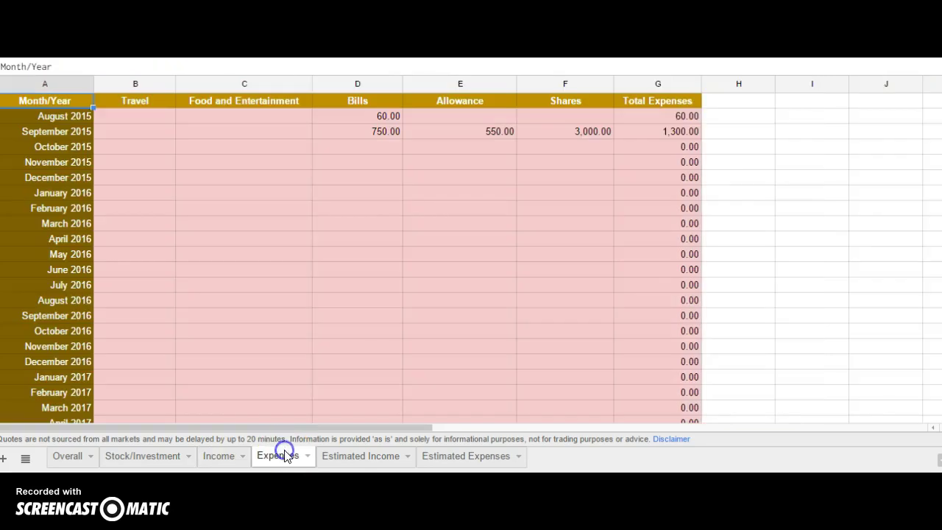
left_click(396, 196)
key("Left")
key("Left")
key("Left")
key("Up")
key("Up")
key("Up")
key("Up")
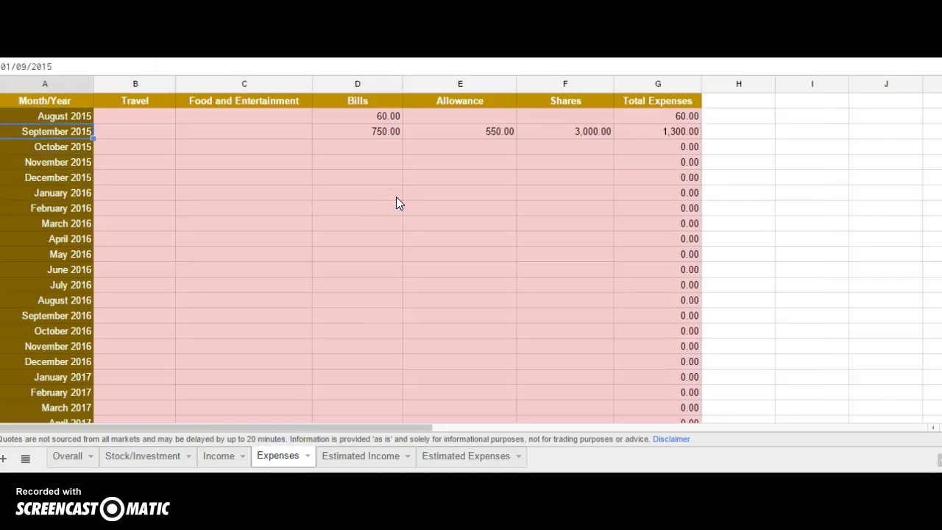
key("Up")
key("Right")
key("Right")
key("Right")
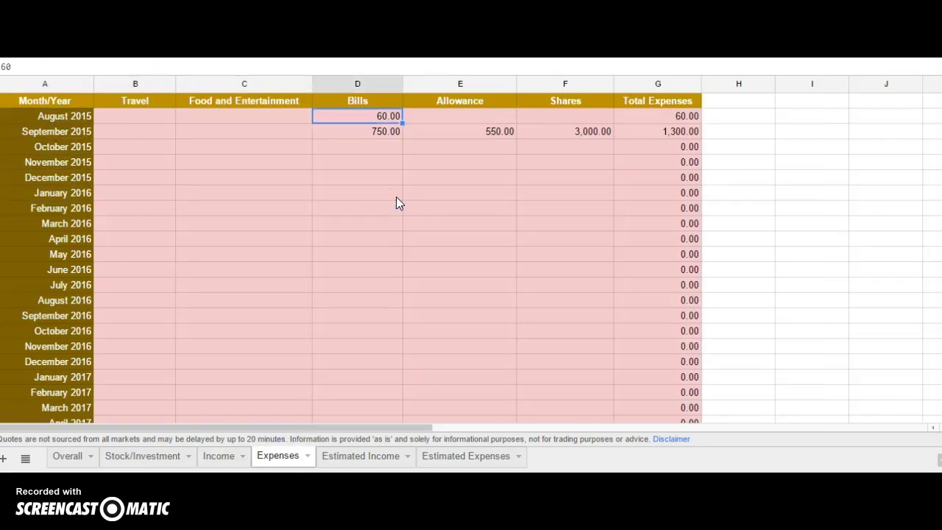
key("Left")
key("Left")
key("Right")
key("Right")
key("Right")
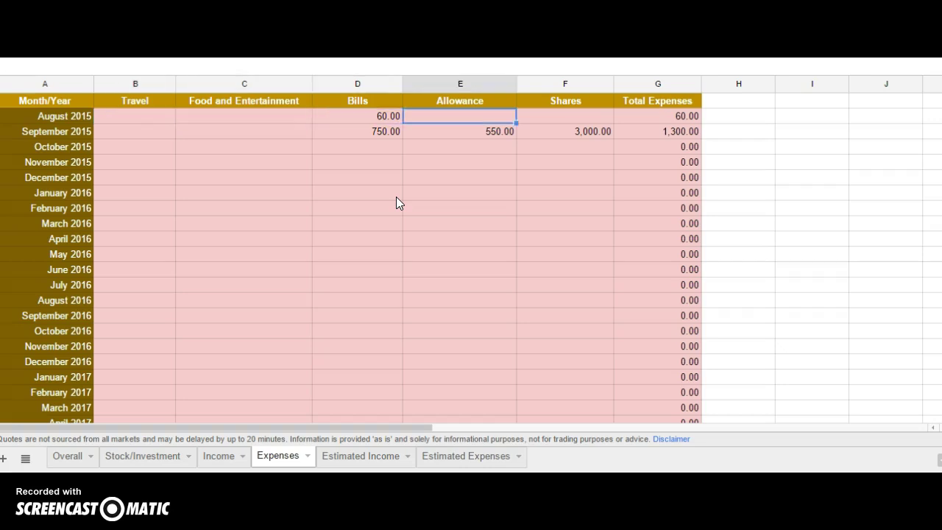
key("Right")
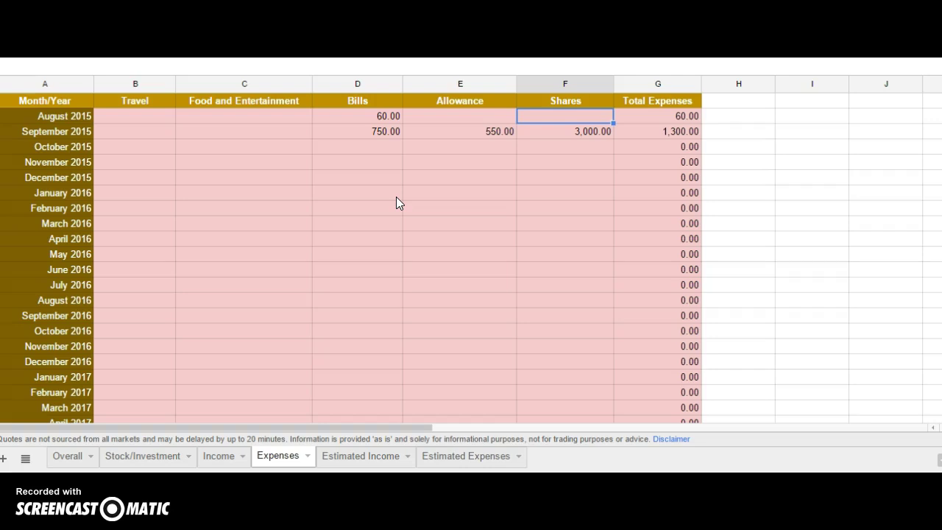
key("Right")
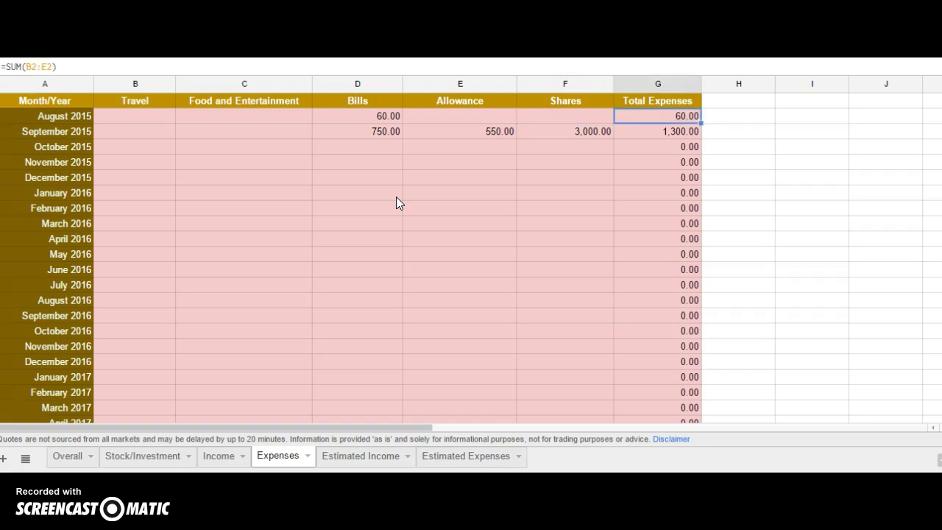
key("Left")
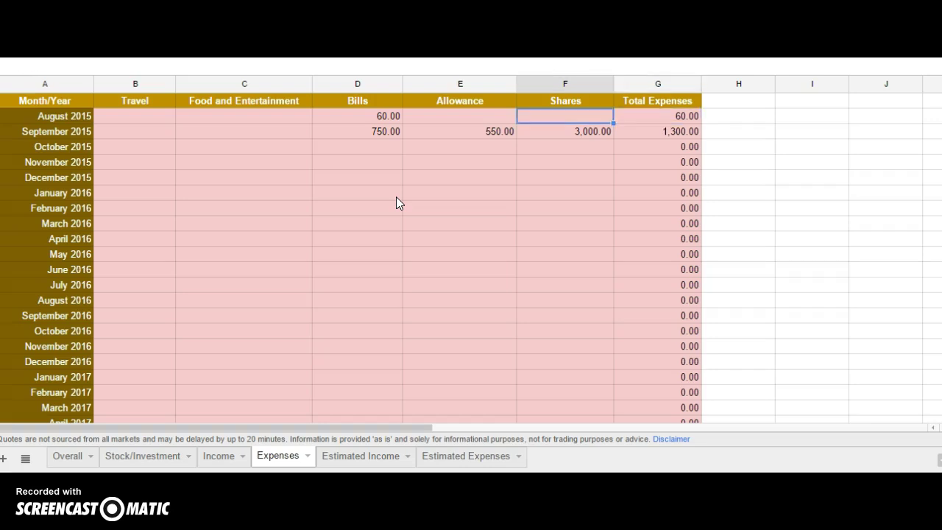
key("Down")
key("Up")
key("Down")
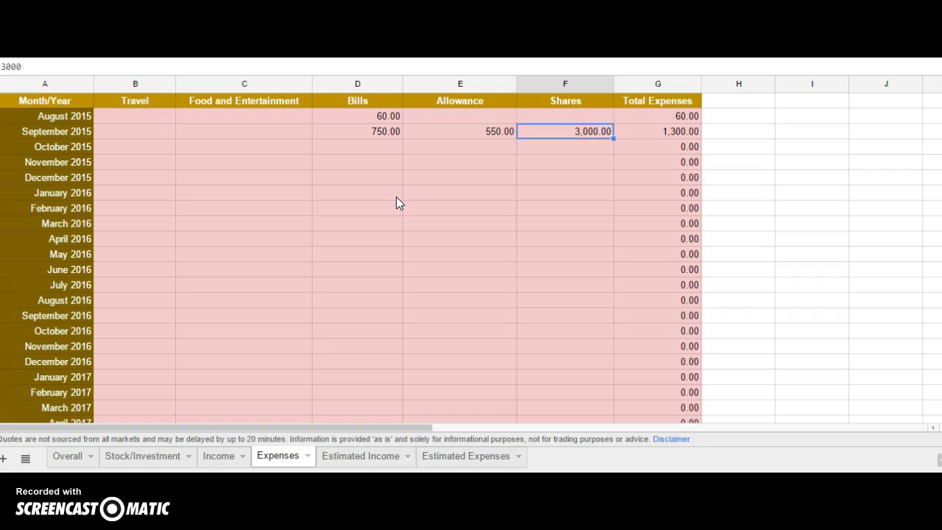
key("Up")
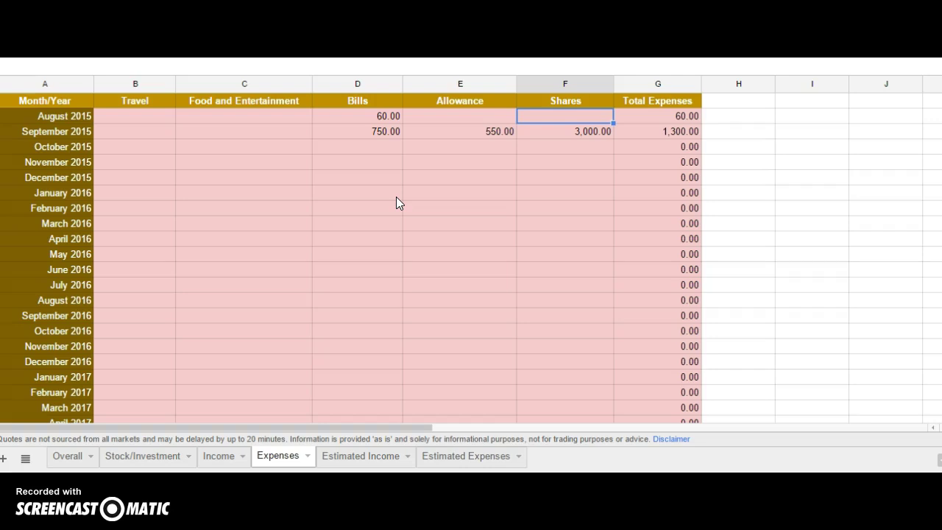
- Recheck the Total Expenses formula and run down the Travel column through later months
key("Right")
key("Left")
key("Left")
key("Left")
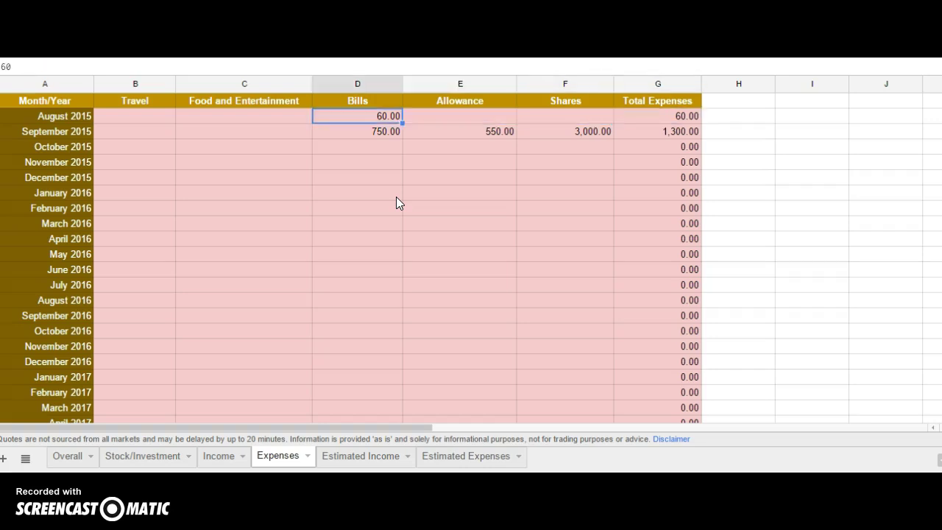
key("Right")
key("Right")
key("Right")
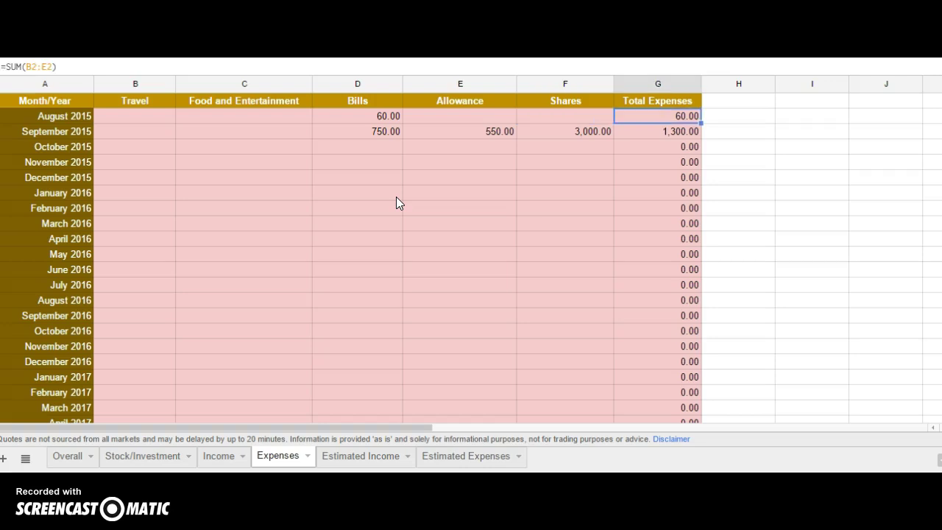
key("Left")
key("Left")
key("Left")
key("Left")
key("Left")
key("Left")
key("Right")
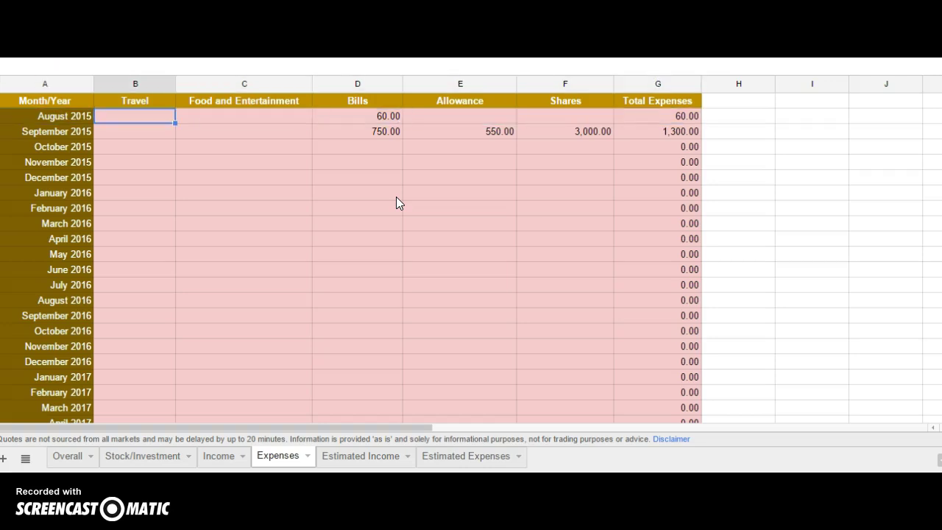
key("Right")
key("Right")
key("Right")
key("Right")
key("Right")
key("Left")
key("Left")
key("Left")
key("Left")
key("Left")
key("Down")
key("Down")
key("Down")
key("Down")
key("Down")
key("Down")
key("Down")
key("Down")
key("Down")
key("Down")
key("Down")
key("Down")
key("Down")
key("Down")
key("Down")
key("Down")
key("Down")
key("Down")
key("Down")
key("Down")
key("Up")
key("Up")
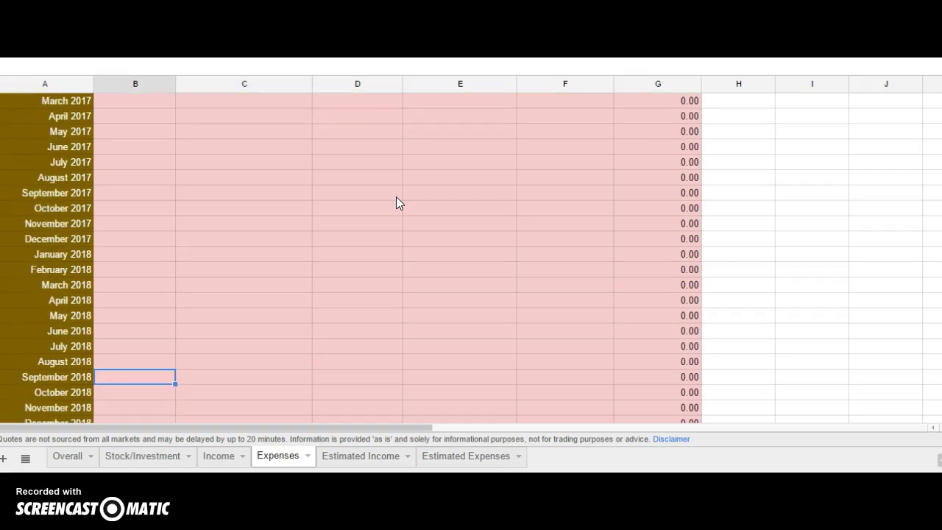
key("Up")
key("Up")
key("Up")
key("Up")
key("Up")
key("Up")
key("Up")
key("Up")
key("Up")
key("Up")
key("Up")
key("Up")
key("Up")
key("Up")
key("Up")
key("Up")
key("Up")
key("Up")
key("Up")
key("Up")
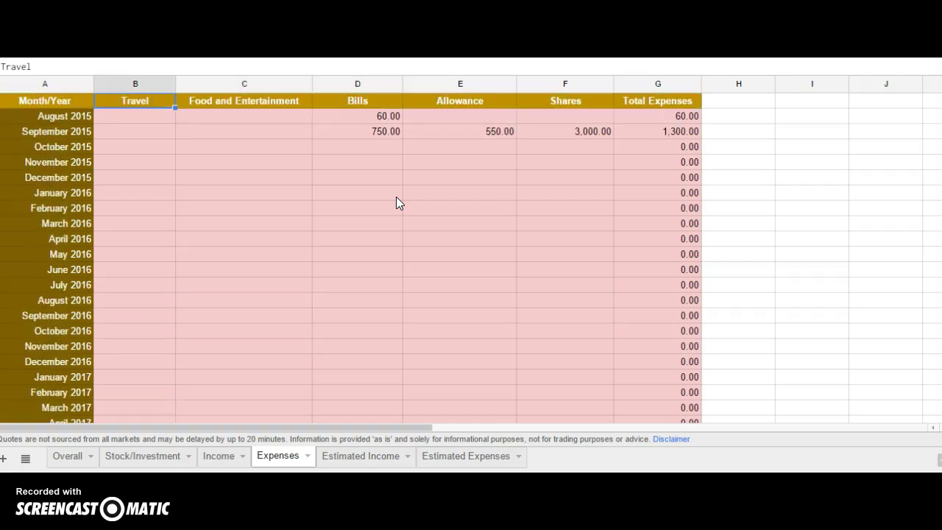
left_click(59, 458)
left_click(338, 280)
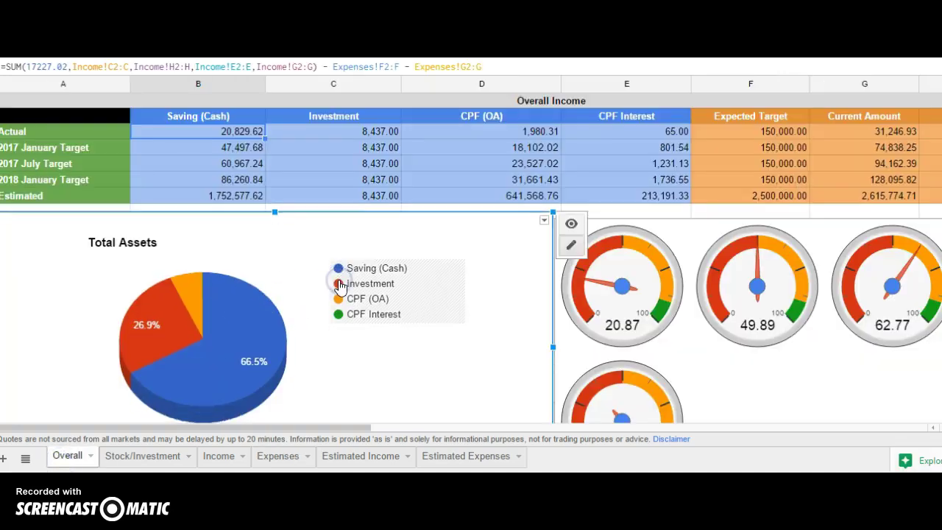
left_click(400, 134)
key("Left")
key("Left")
key("Right")
key("Right")
key("Right")
key("Right")
key("Right")
key("Right")
key("Right")
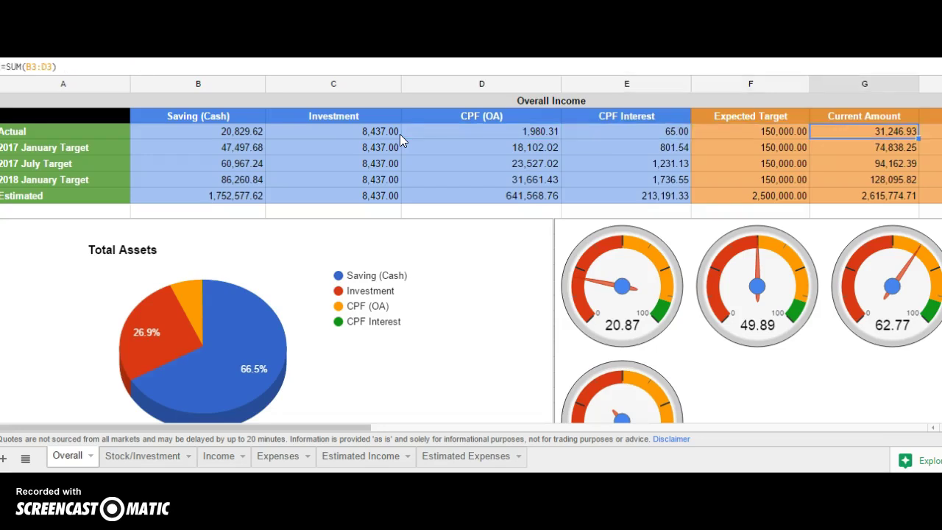
key("Home")
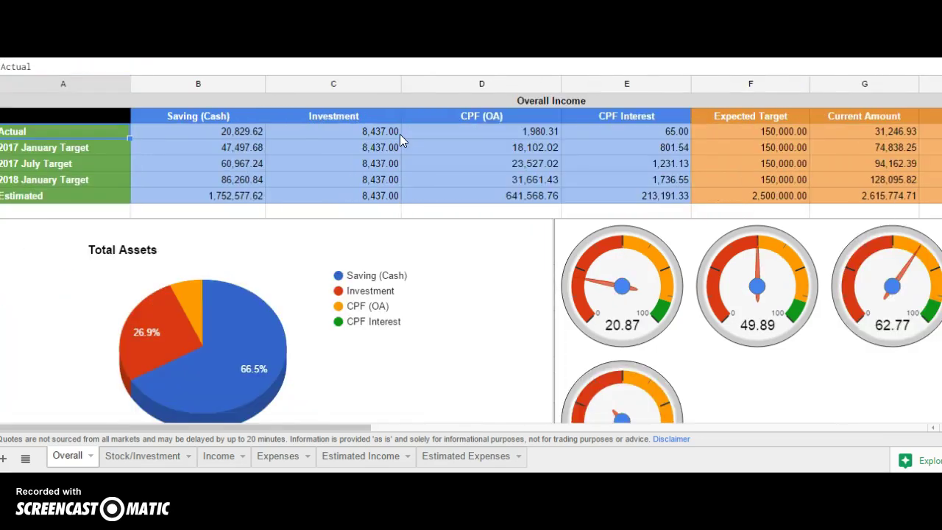